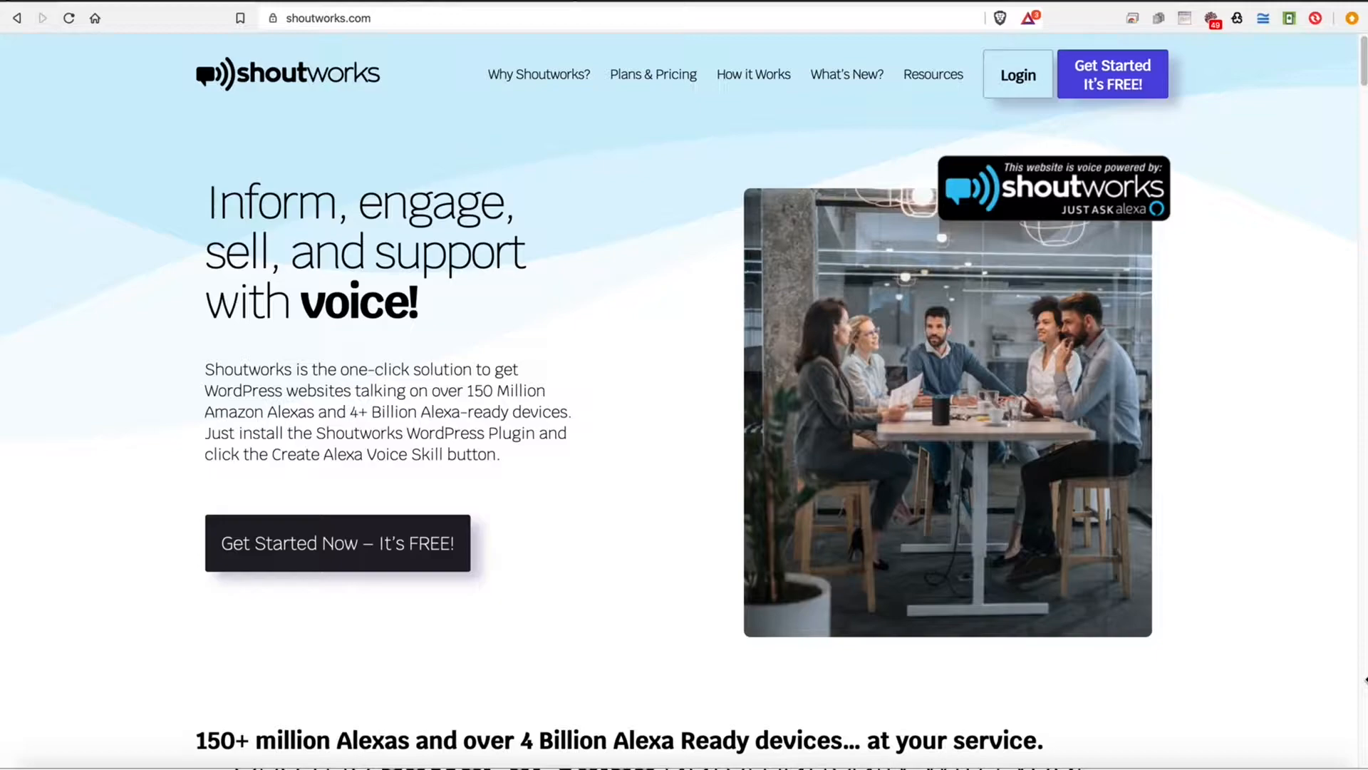
# - Scroll the shoutworks.com homepage past the Inform, Engage, Sell and Support cards to the CNBC quote
pyautogui.scroll(-3, 1364, 570)
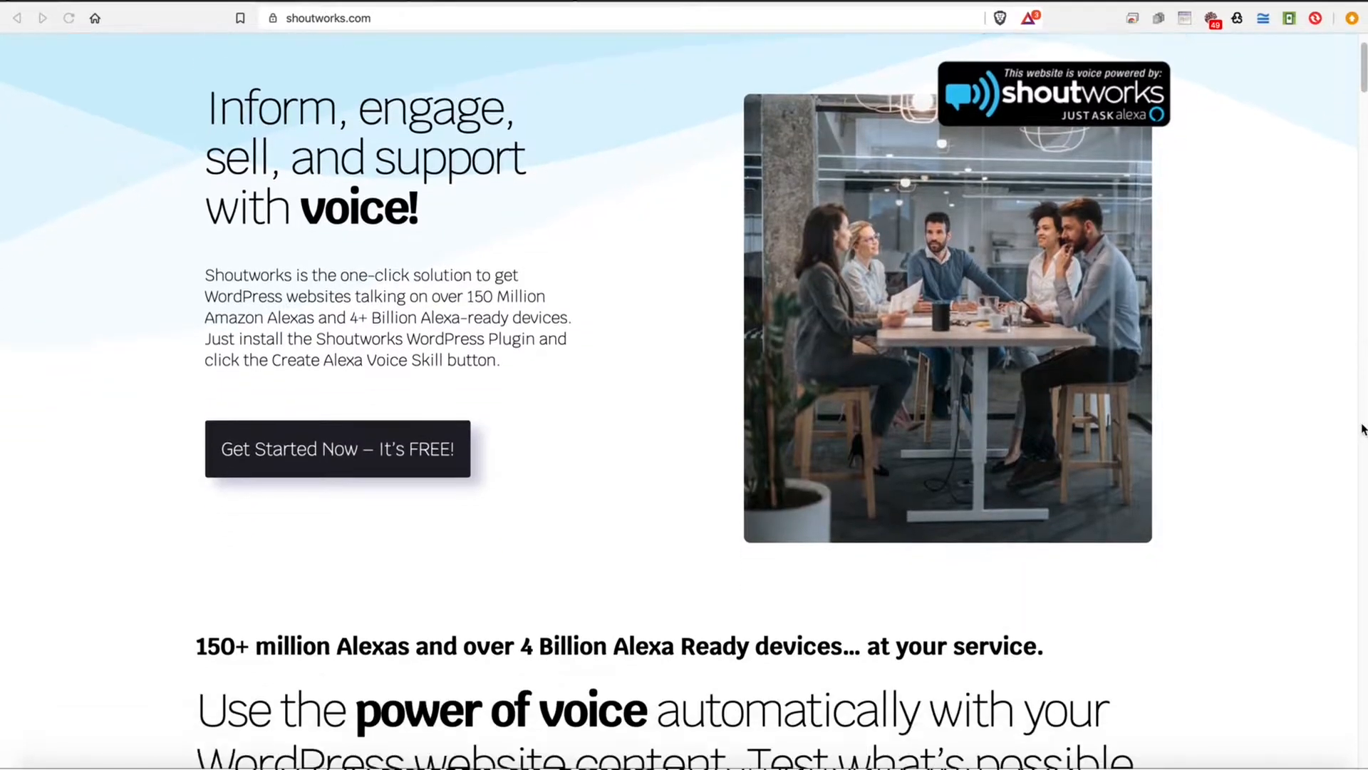
pyautogui.scroll(-5, 1364, 428)
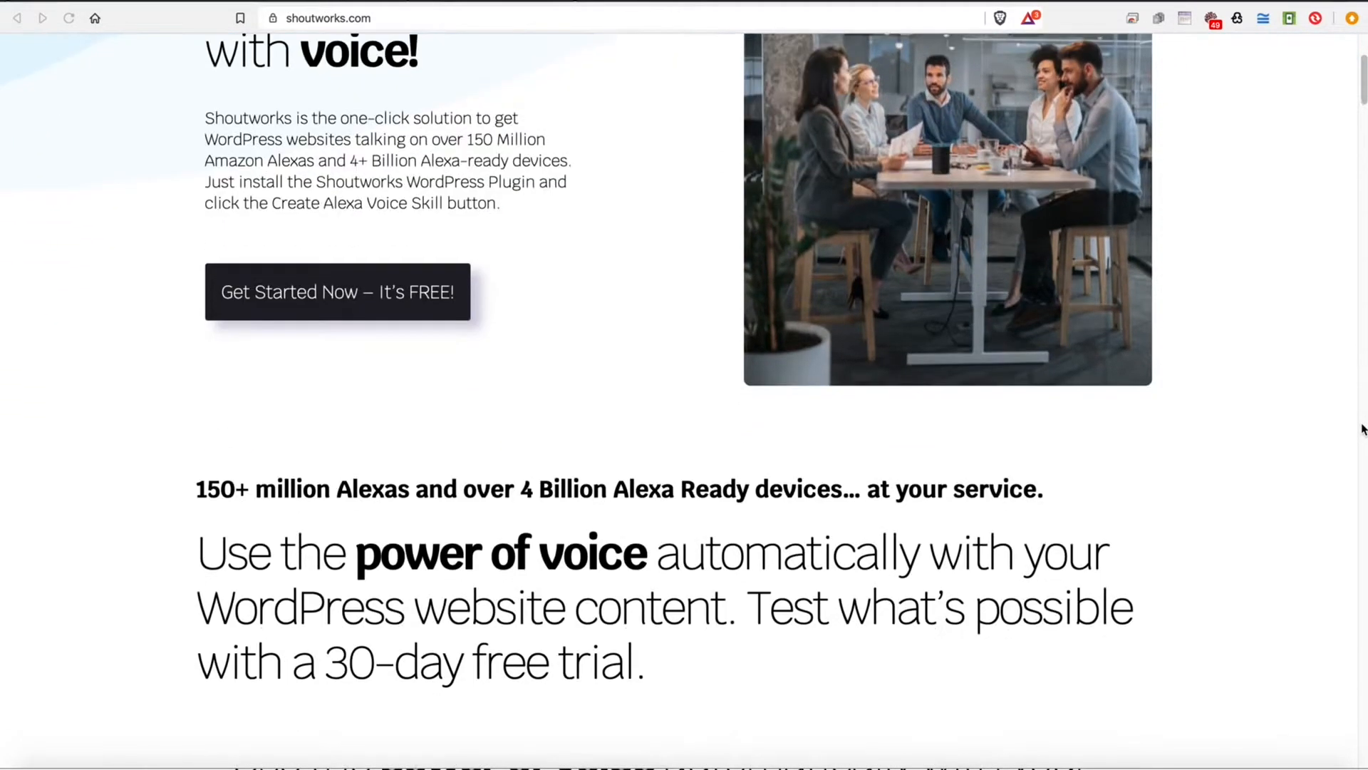
pyautogui.scroll(-4, 1363, 429)
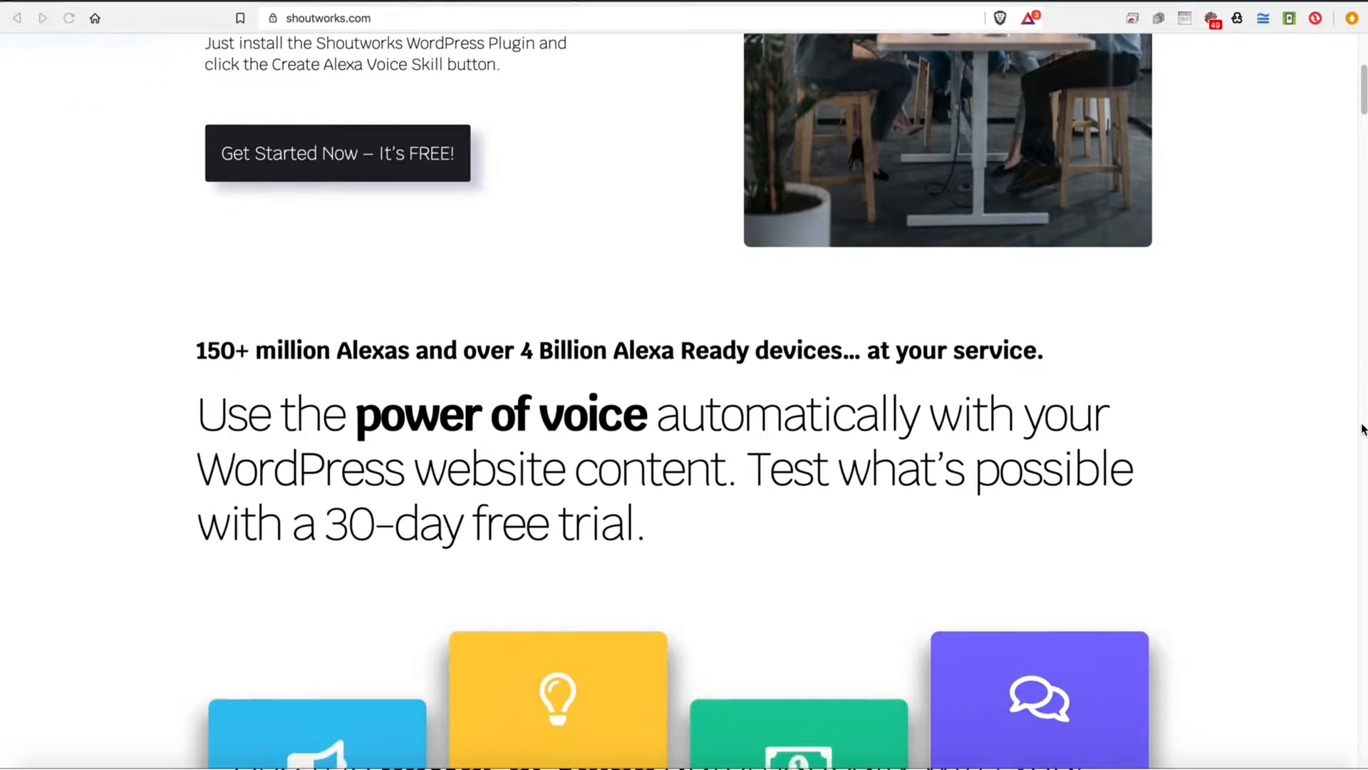
pyautogui.scroll(-8, 1363, 429)
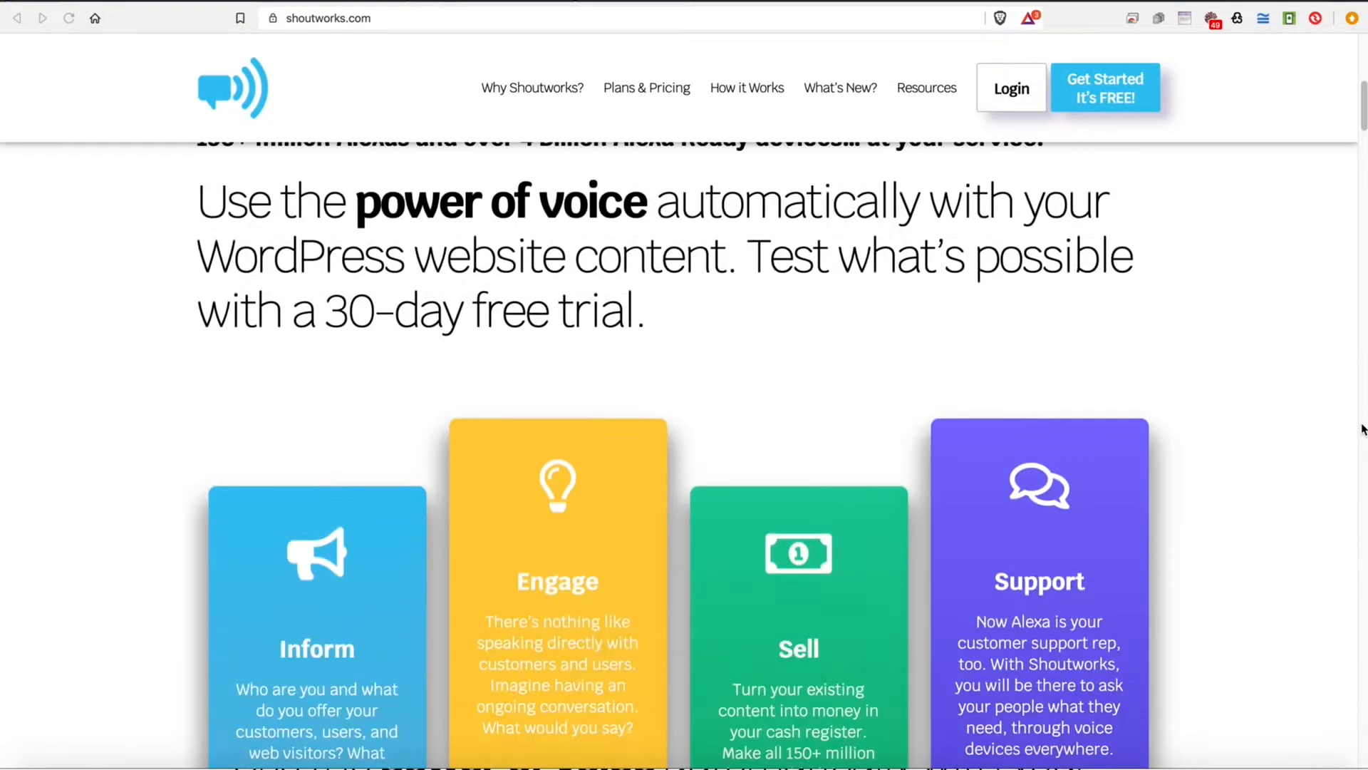
pyautogui.scroll(-12, 1363, 428)
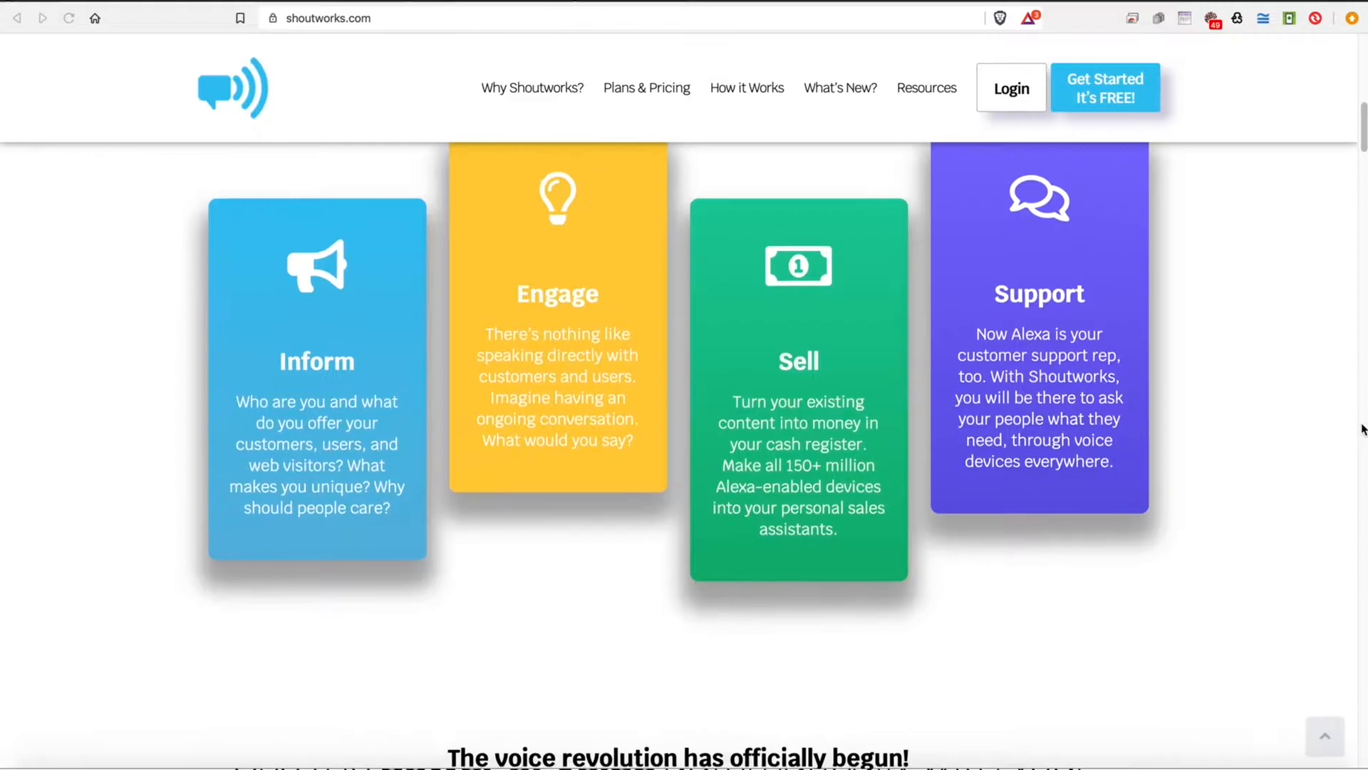
pyautogui.scroll(-15, 1364, 428)
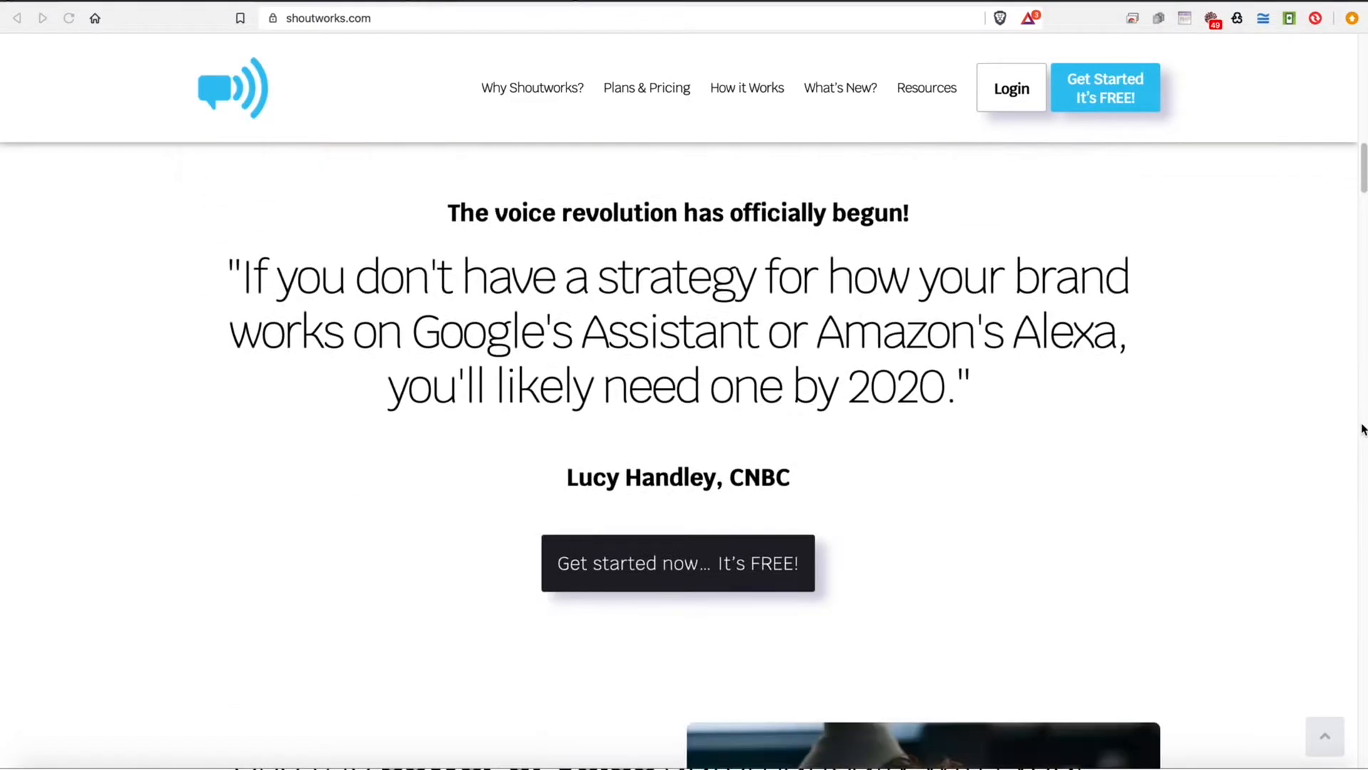
pyautogui.scroll(-3, 1364, 429)
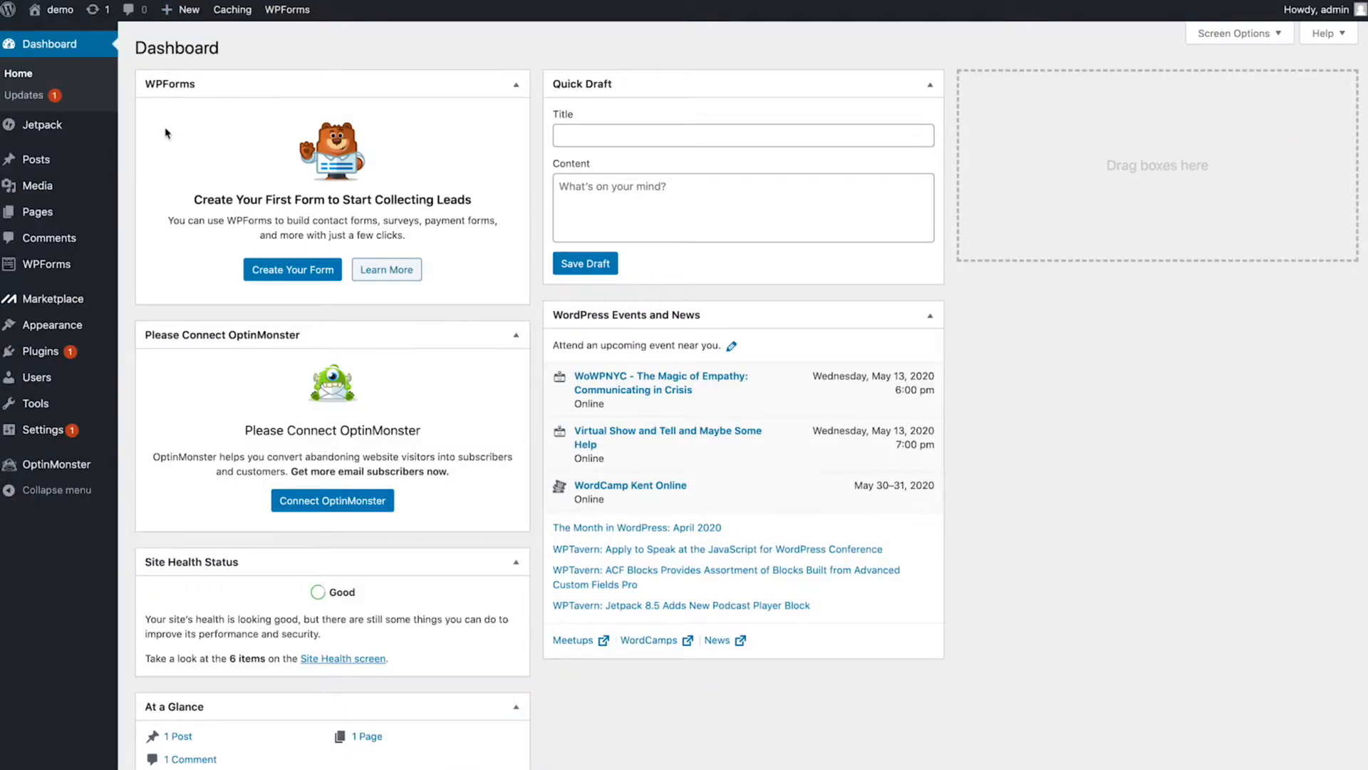
pyautogui.moveTo(126, 156)
# - Search the plugin directory for 'shoutwork', then install and activate the Shoutworks plugin
pyautogui.moveTo(64, 355)
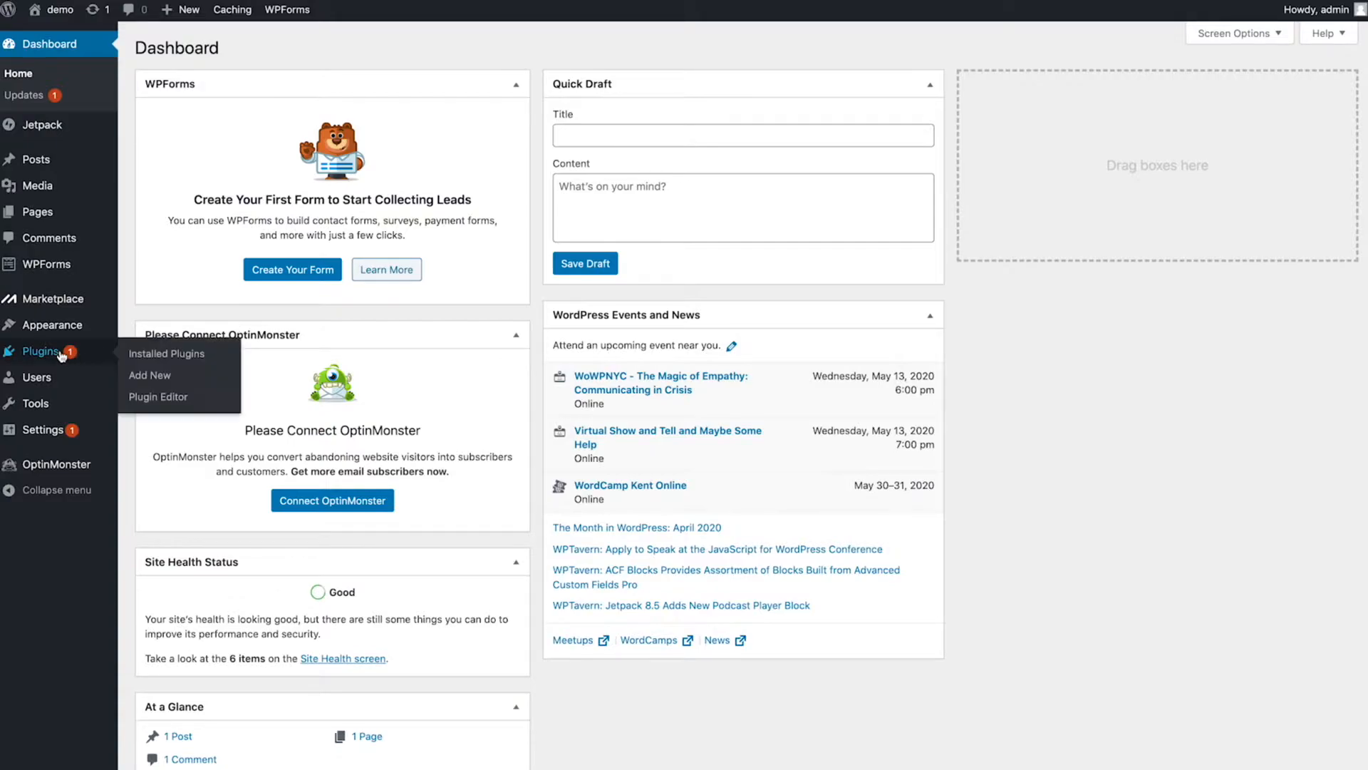
pyautogui.click(171, 377)
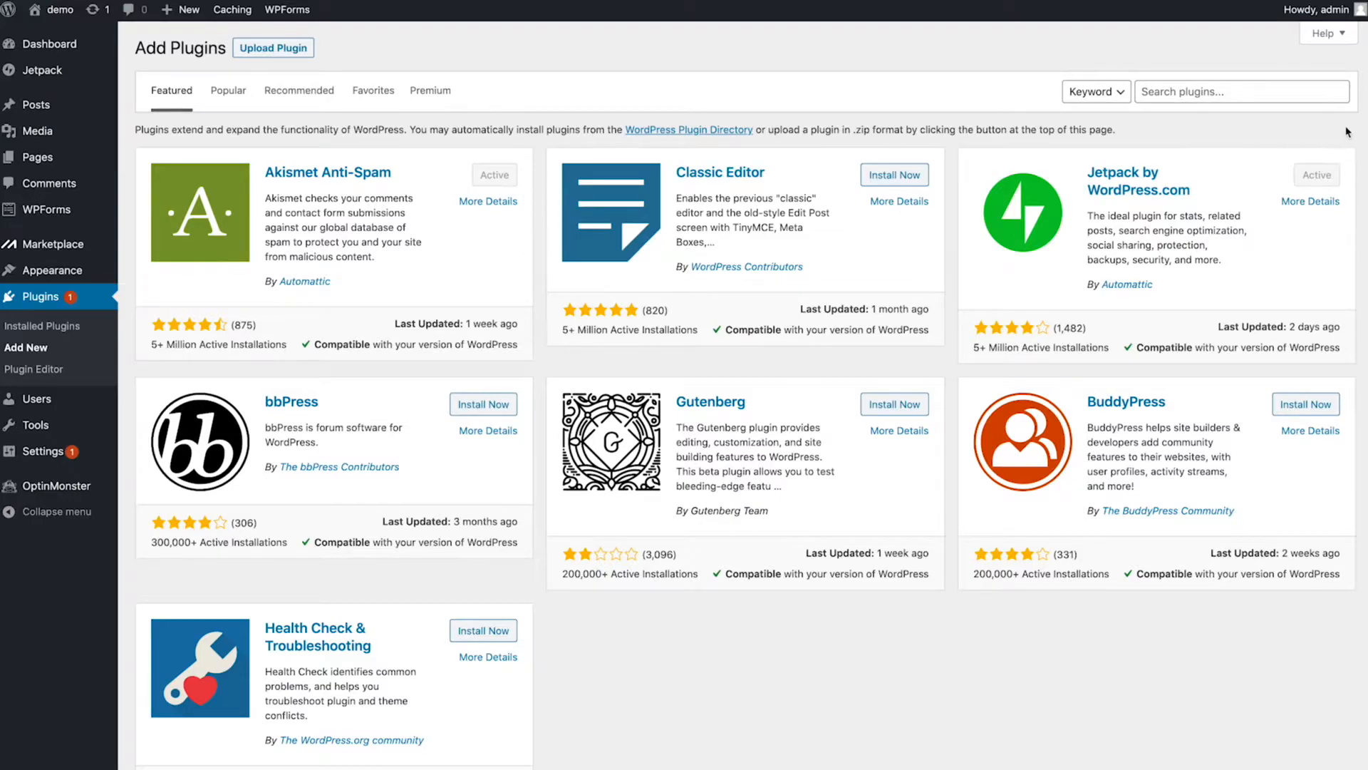
pyautogui.click(1211, 99)
pyautogui.write('shoutworks')
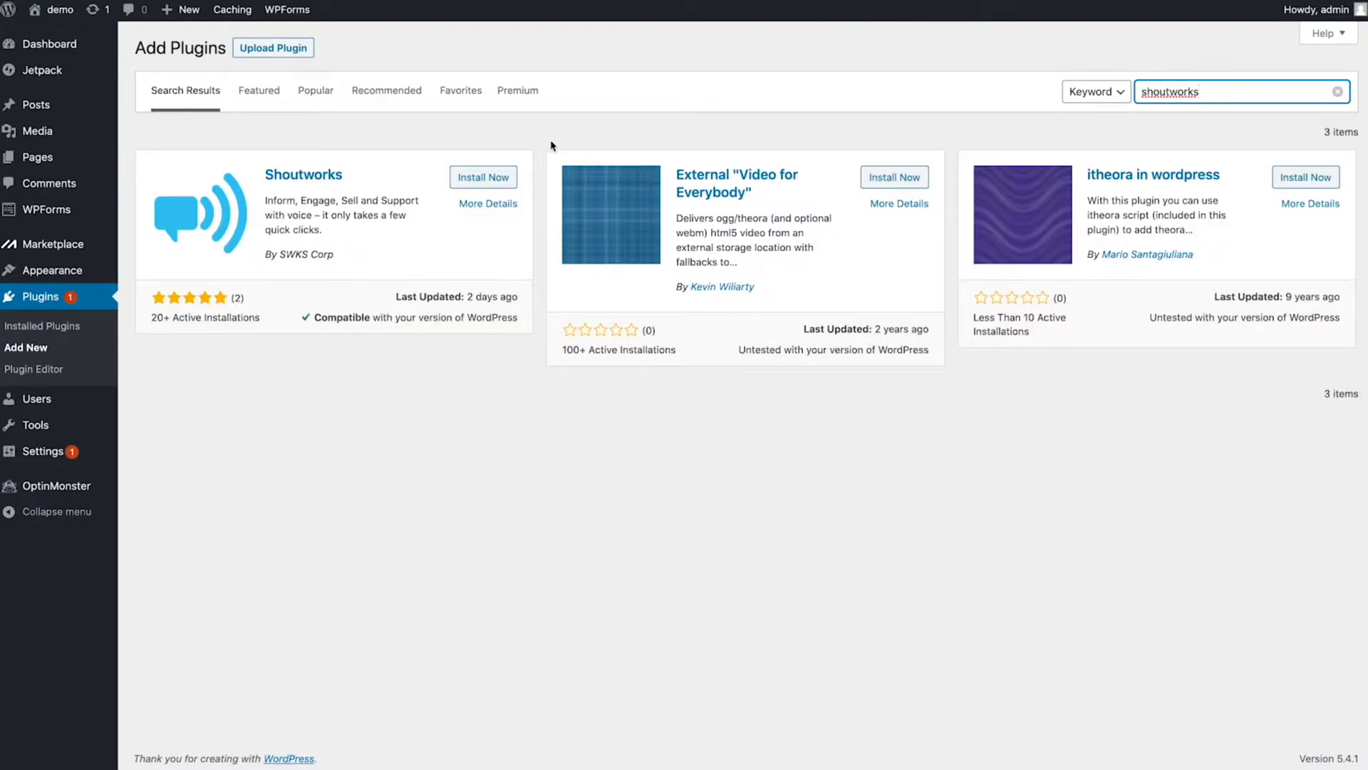
pyautogui.click(476, 176)
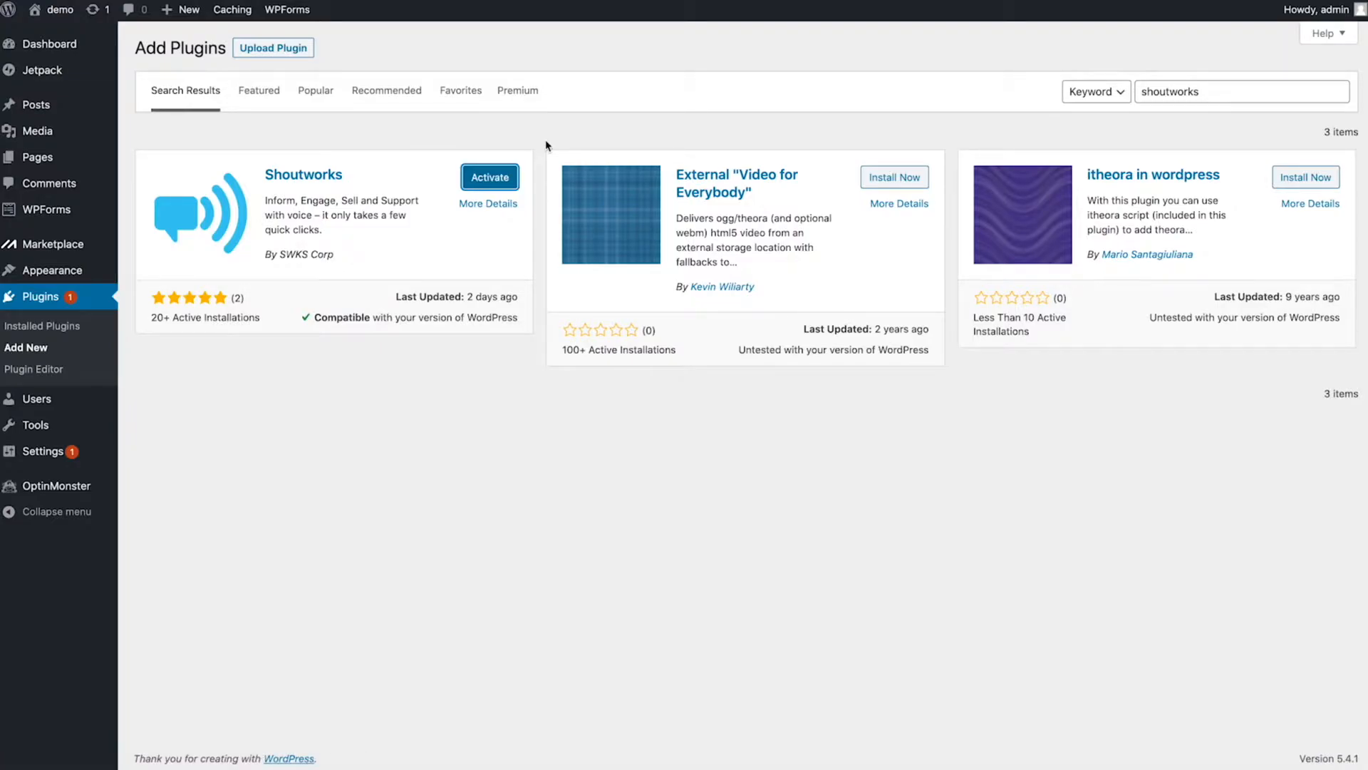
pyautogui.click(485, 175)
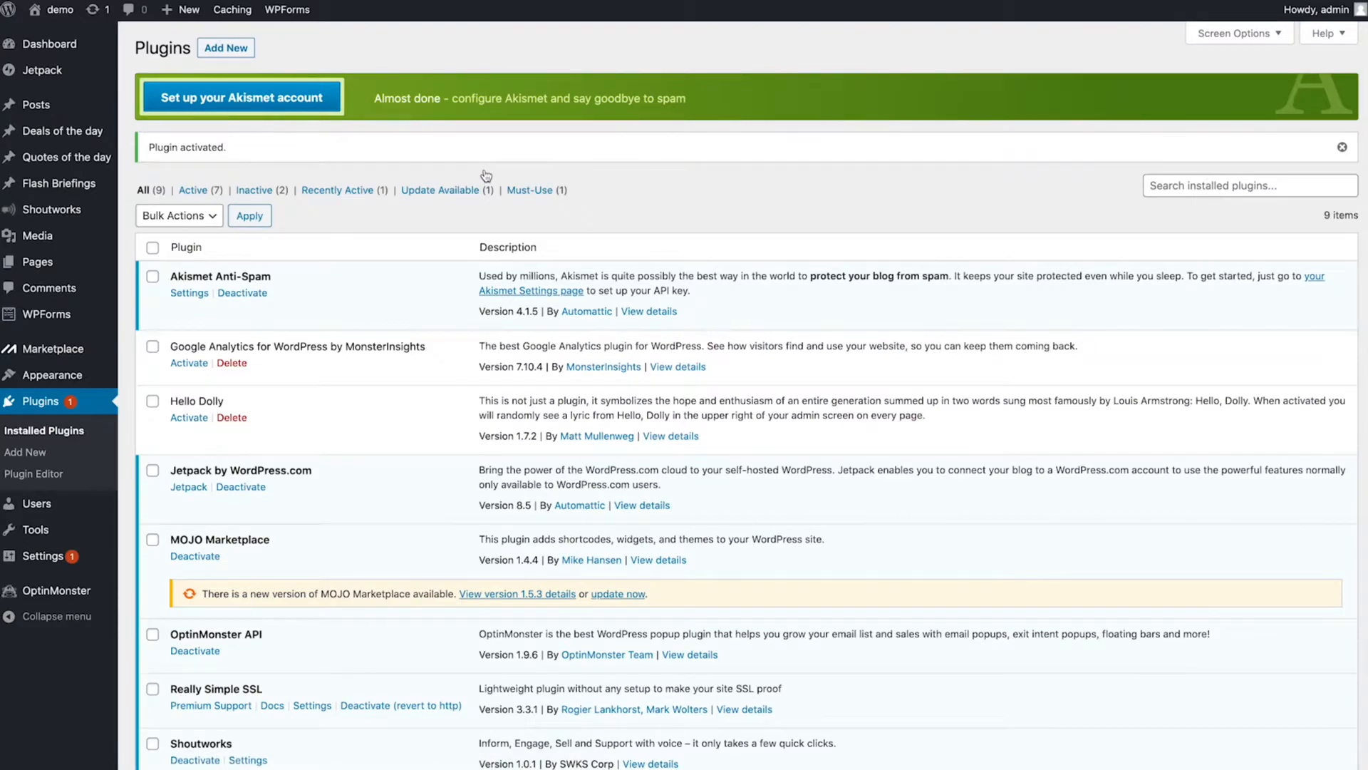
# - Paste the license key on the Shoutworks License tab and activate it
pyautogui.scroll(-3, 385, 330)
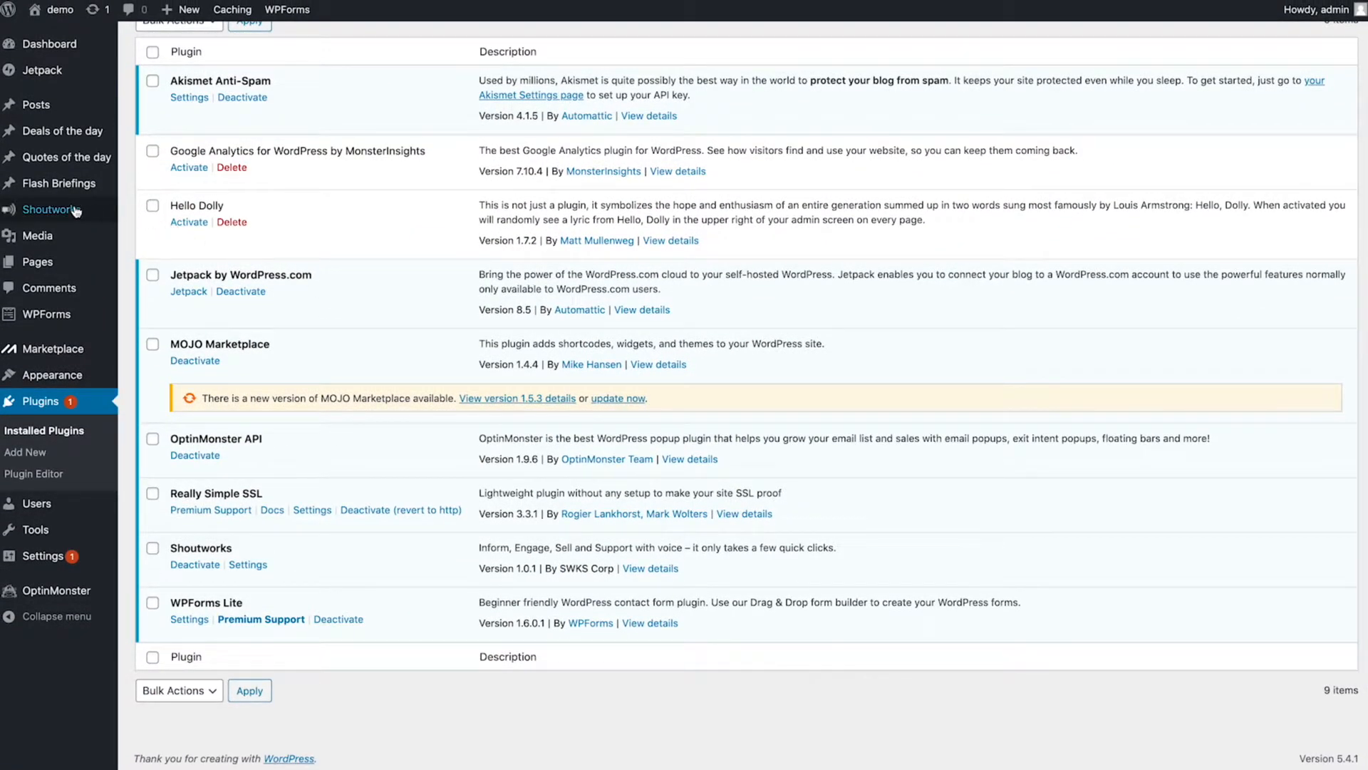
pyautogui.click(53, 210)
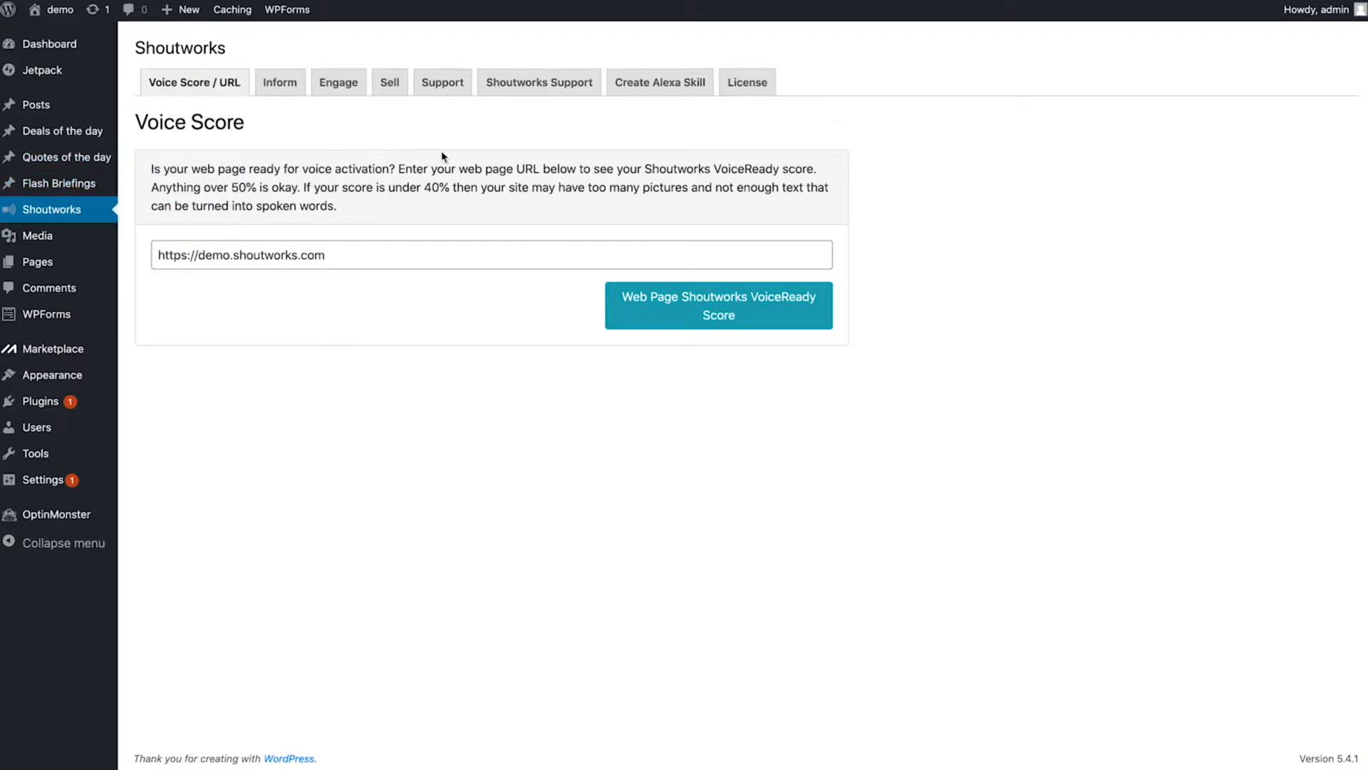
pyautogui.click(759, 90)
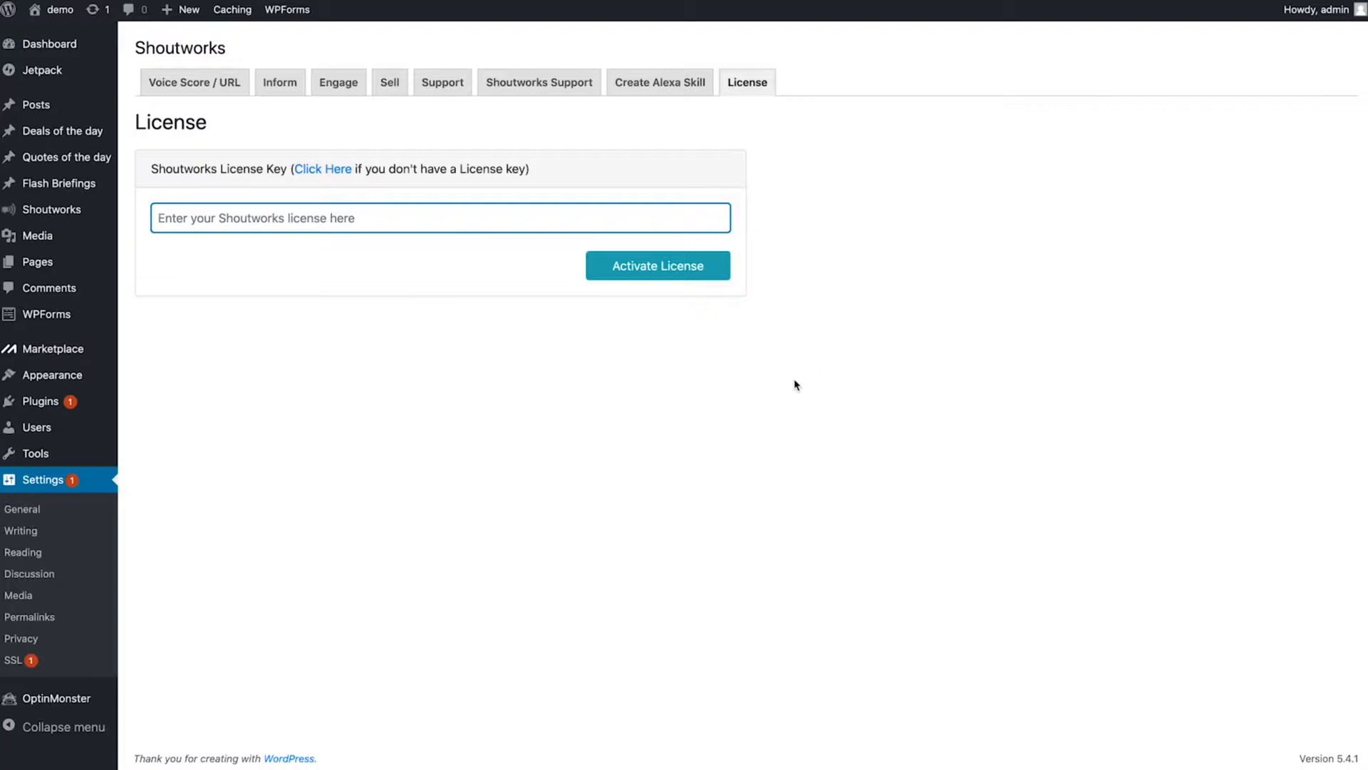
pyautogui.hotkey('ctrl', 'v')
pyautogui.click(659, 269)
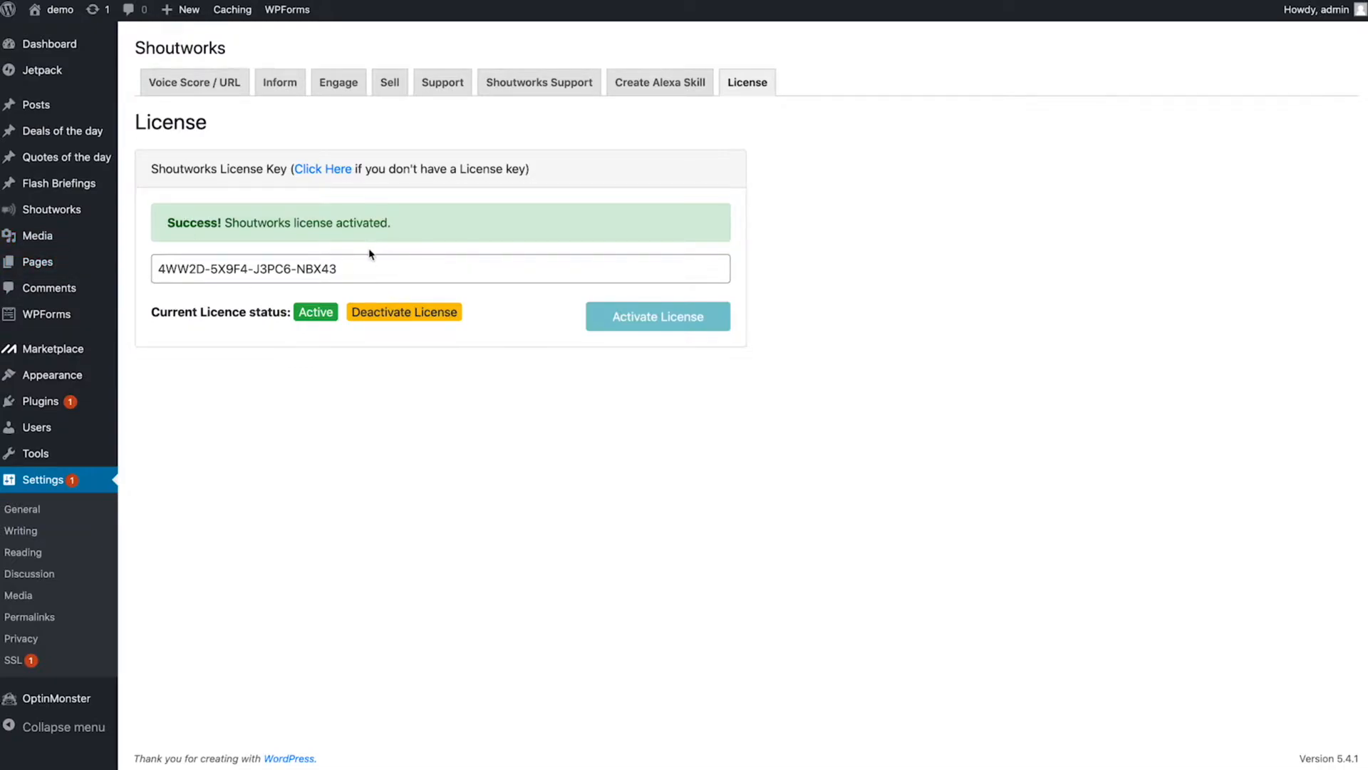
# - Replace the Inform introduction with the 'Great Business Quotes' skill description and update it
pyautogui.click(289, 91)
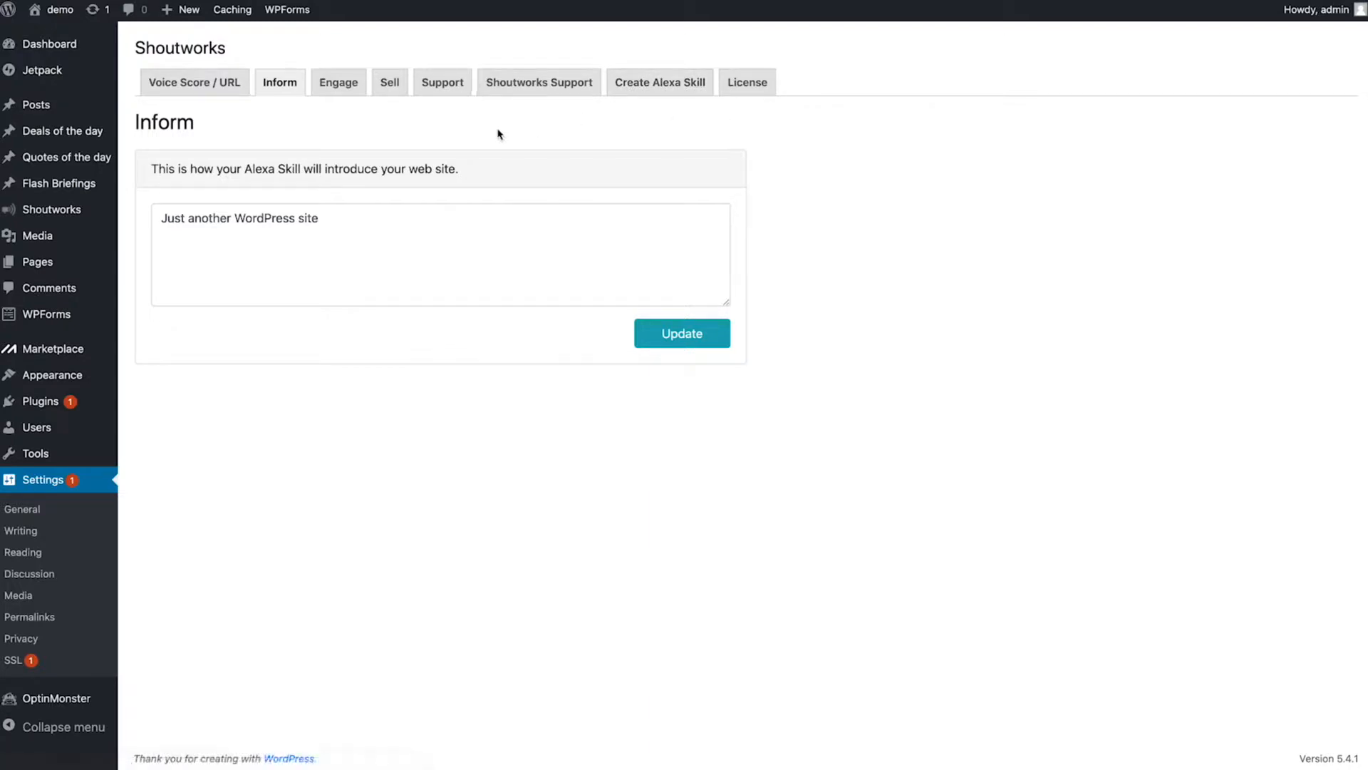
pyautogui.moveTo(330, 229); pyautogui.dragTo(148, 225)
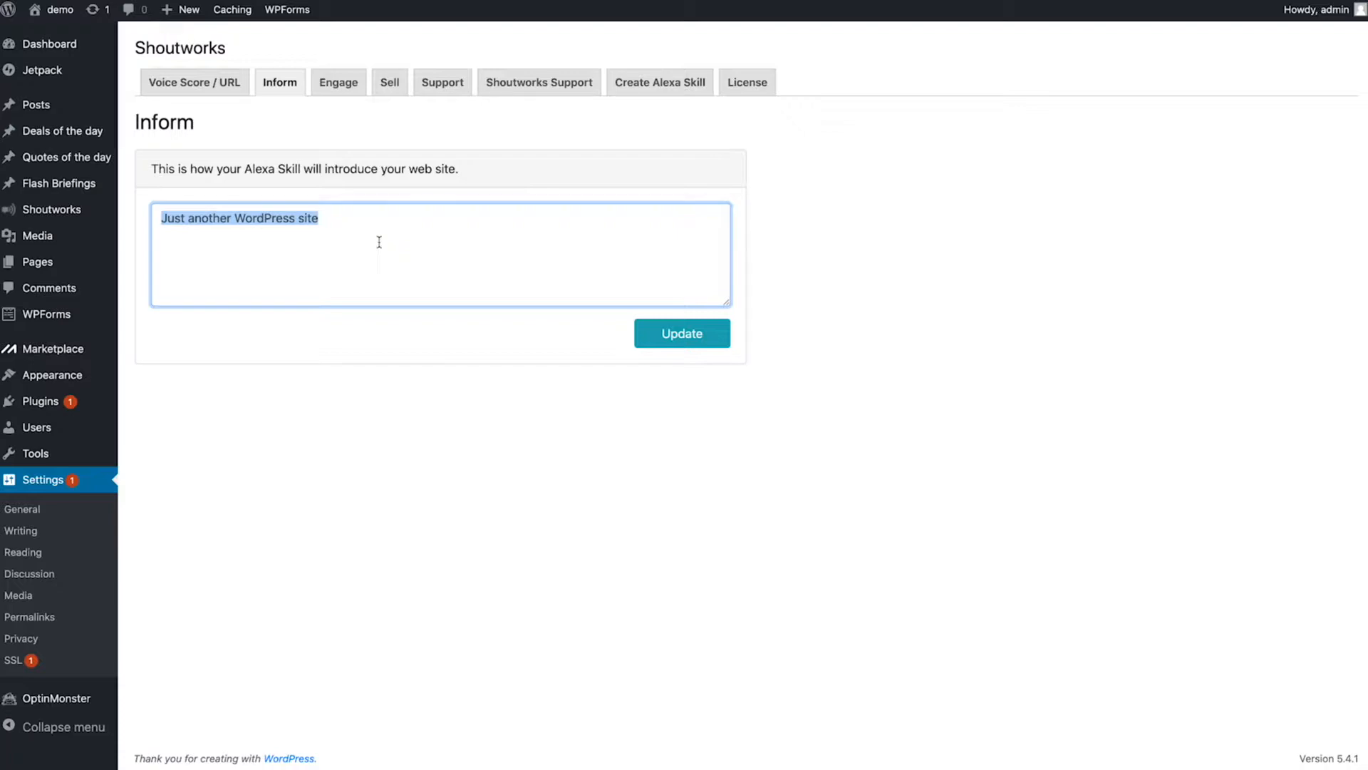
pyautogui.write('Gre')
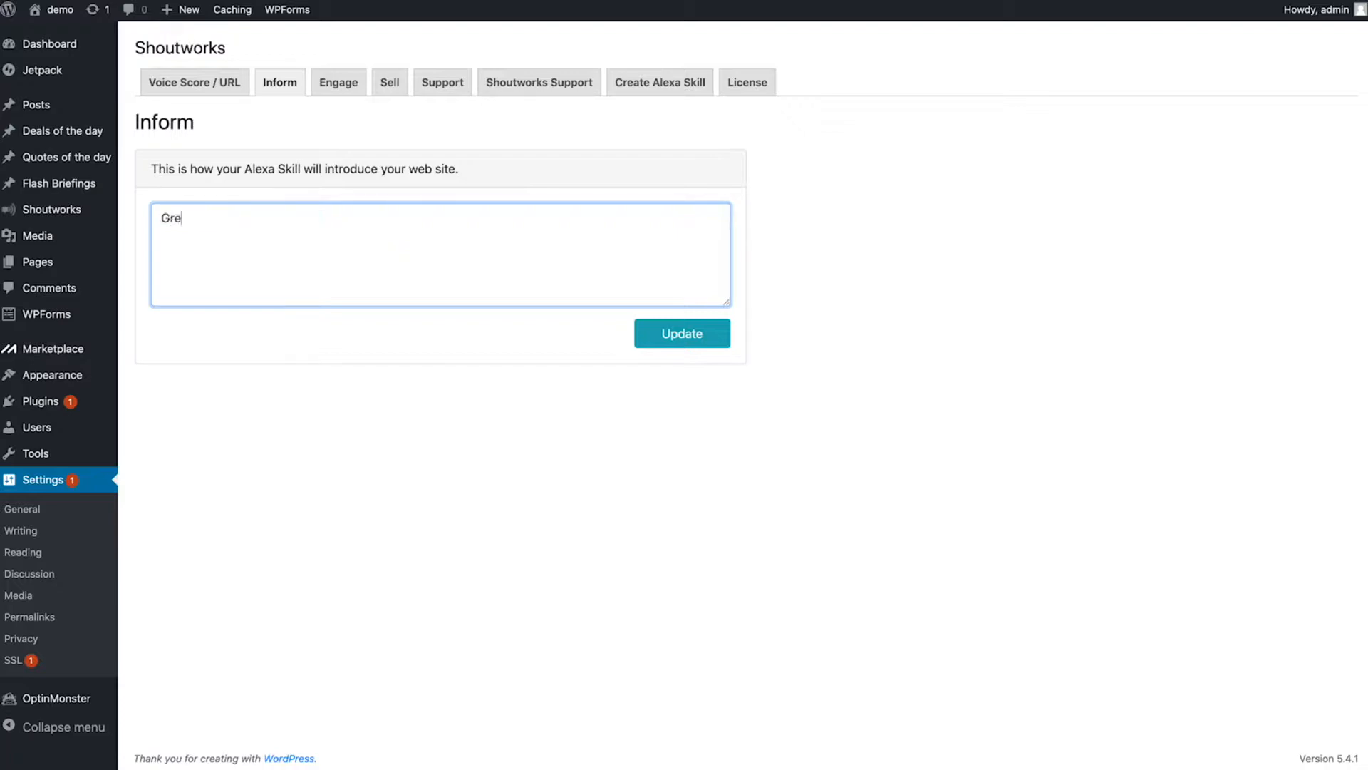
pyautogui.write('at Business QuotesThis is a sk')
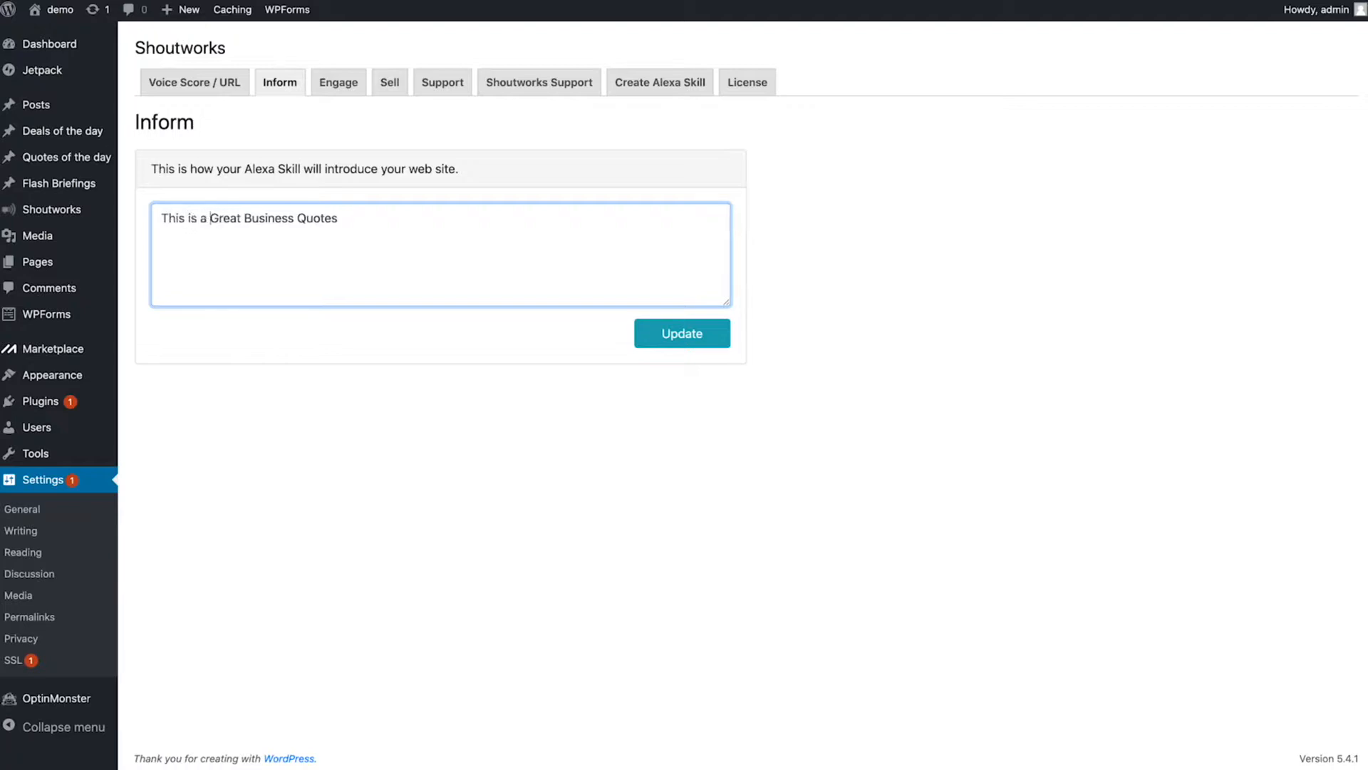
pyautogui.write('ill presenting')
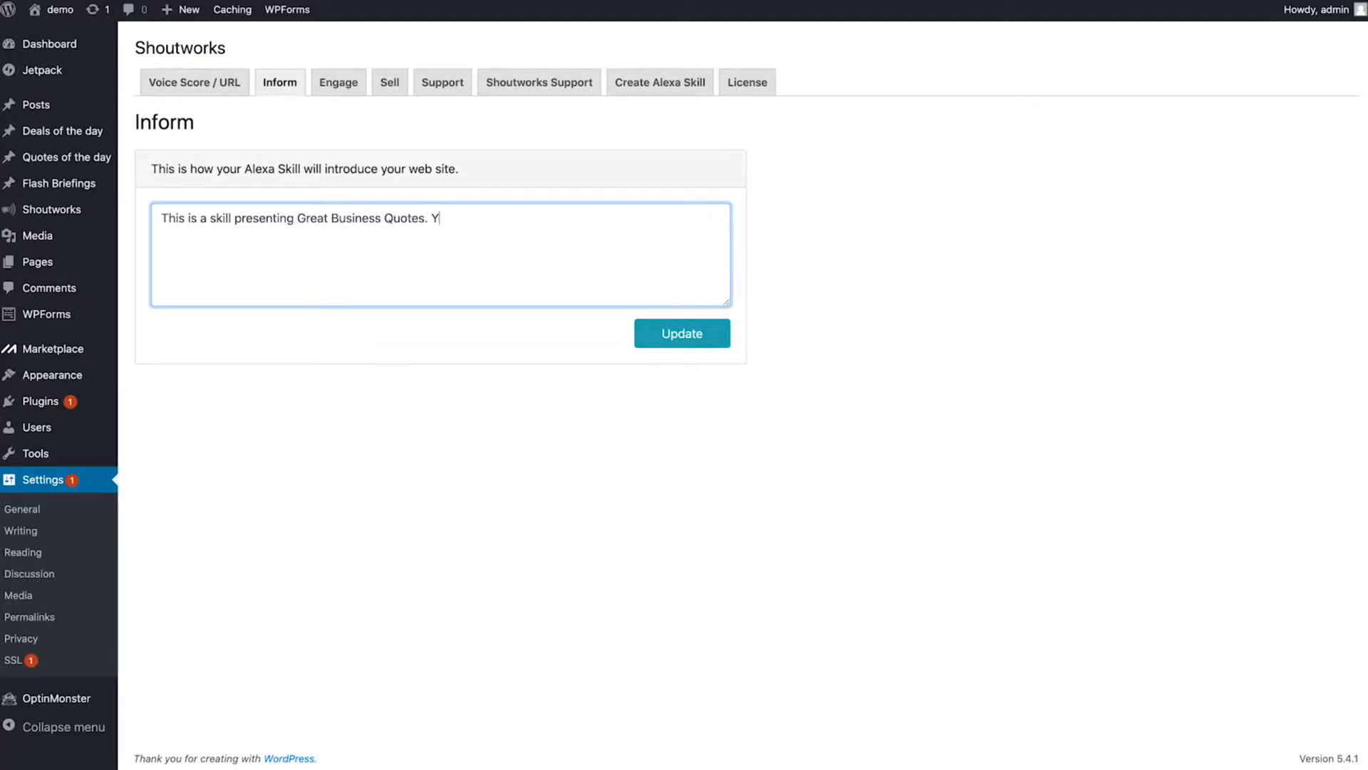
pyautogui.write(' nspire you to build')
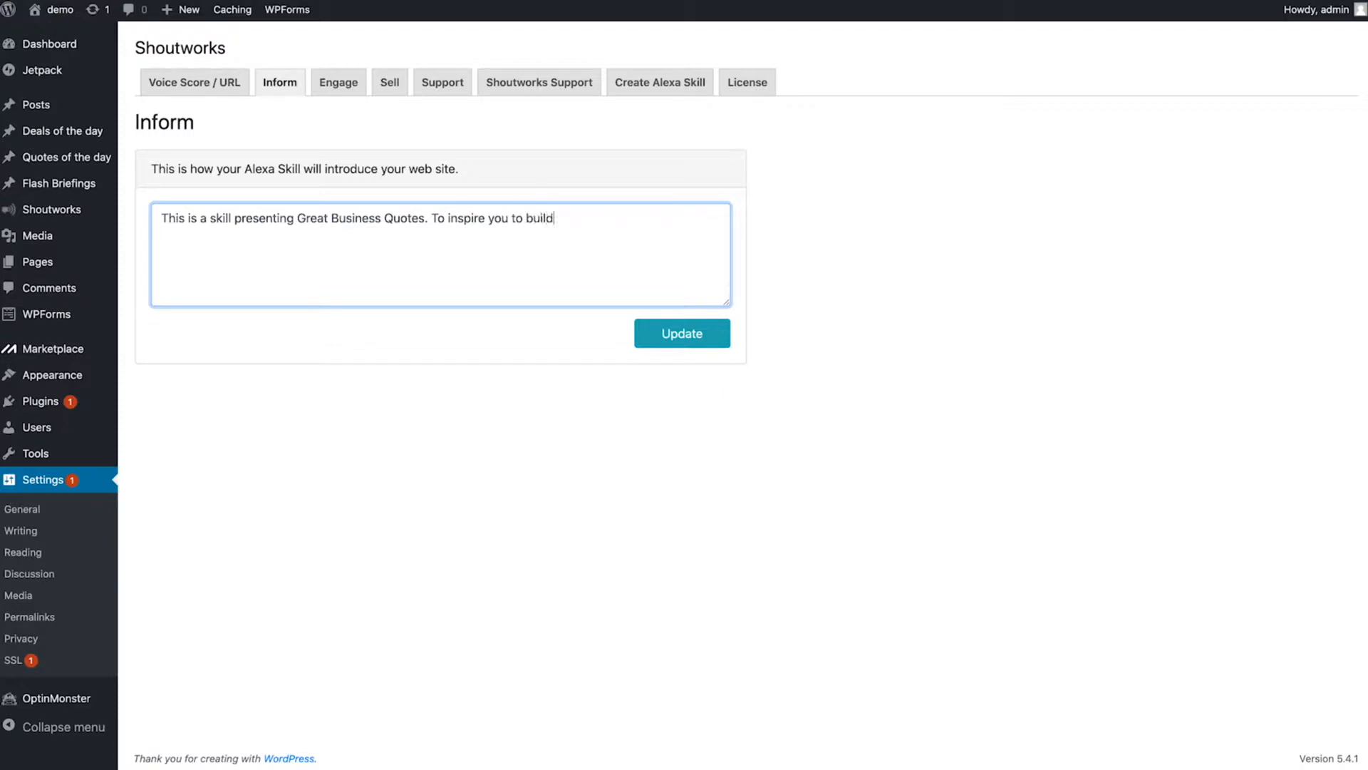
pyautogui.write(' and prosper, and most importa')
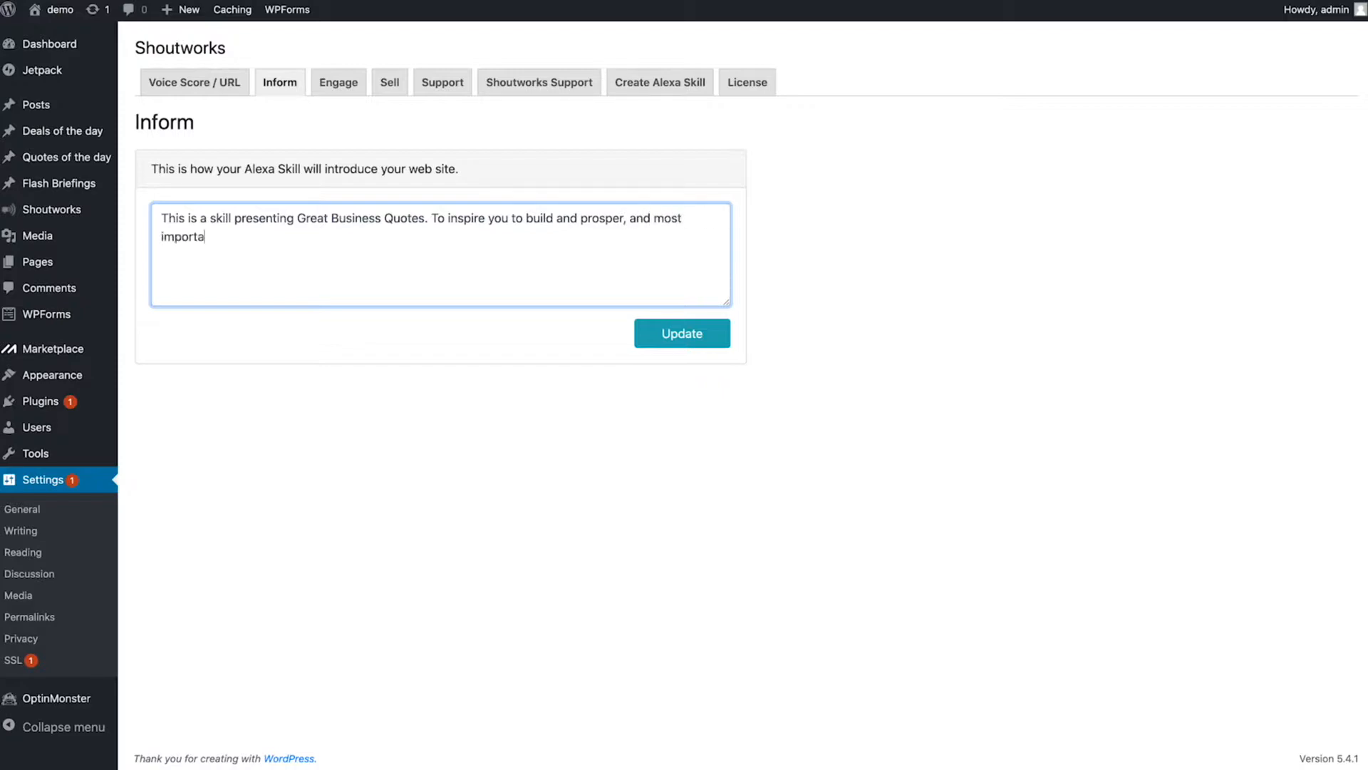
pyautogui.write('ntly, make an impact')
pyautogui.click(680, 335)
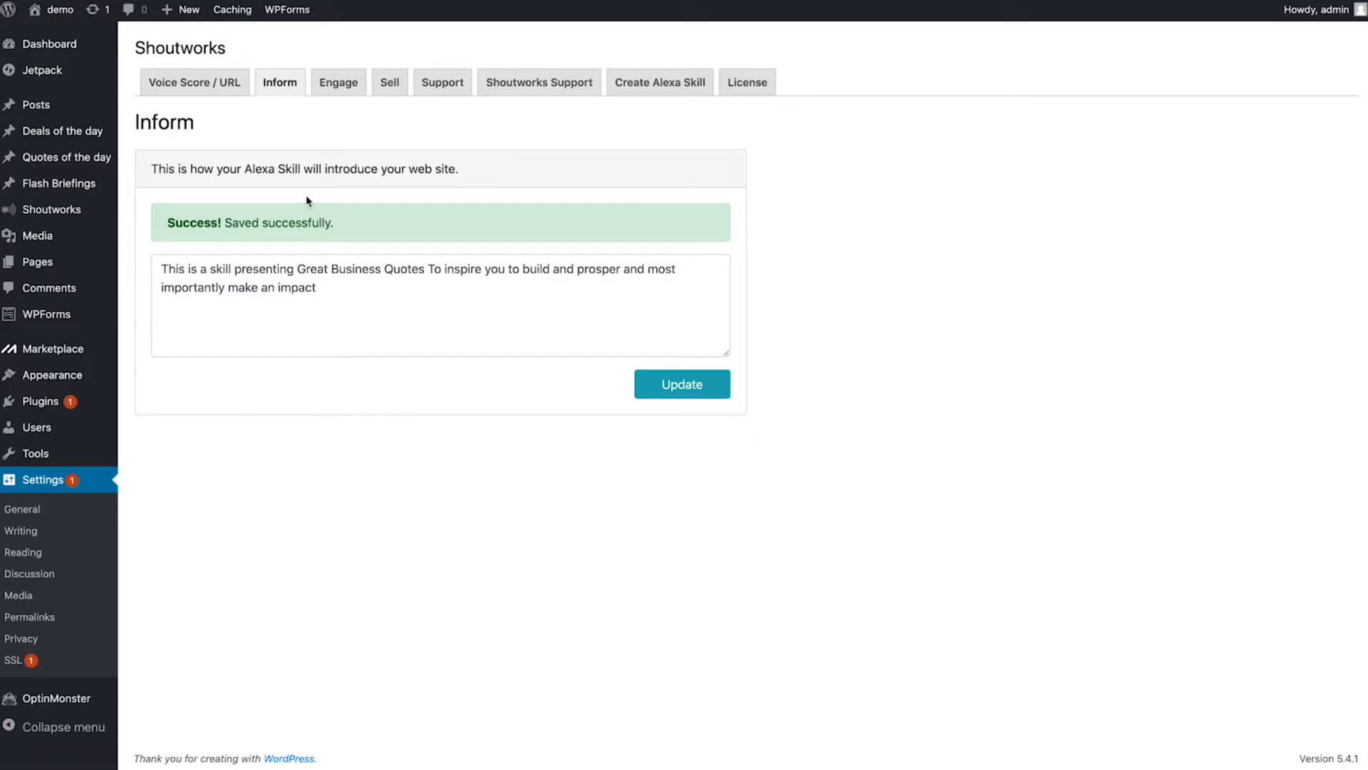
pyautogui.click(339, 87)
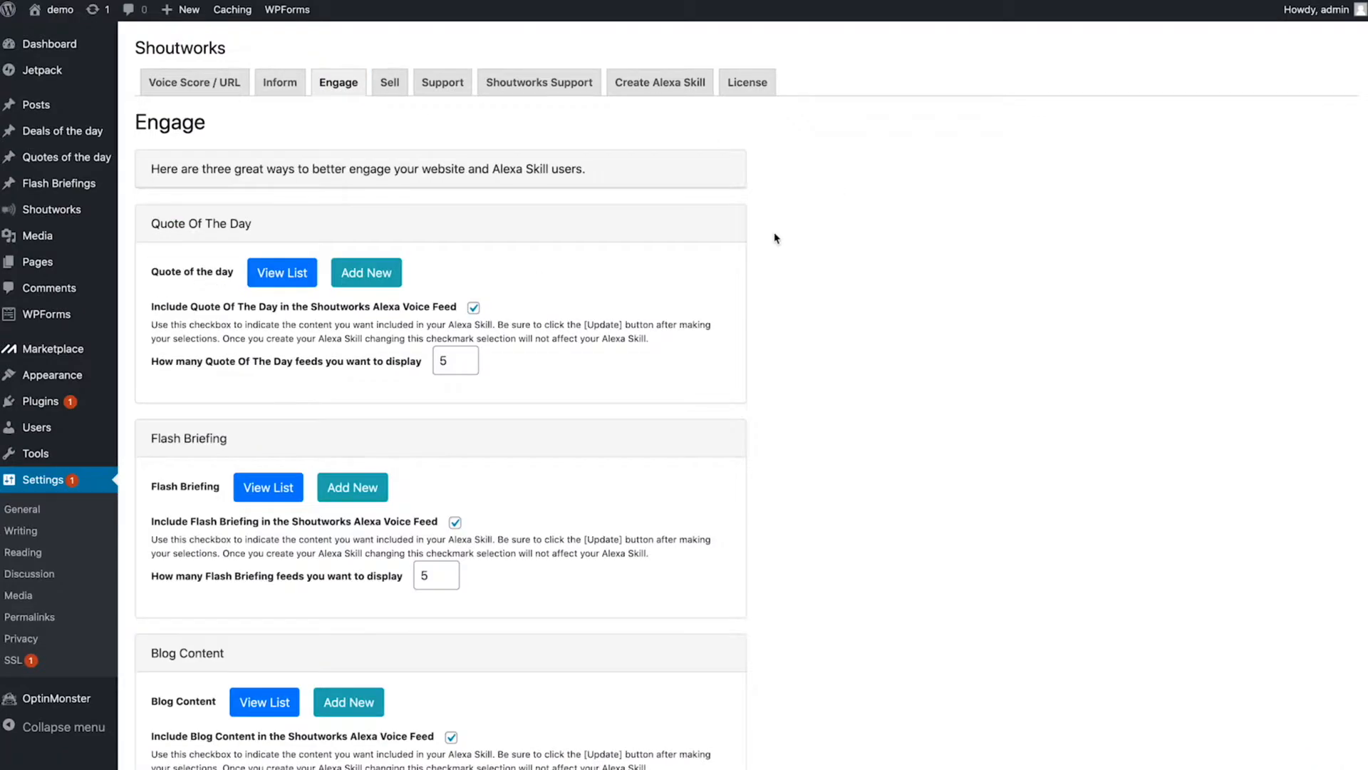
# - Open the 'Quote of the day' post with Thumper's Bambi quote from the Engage list
pyautogui.scroll(-2, 776, 238)
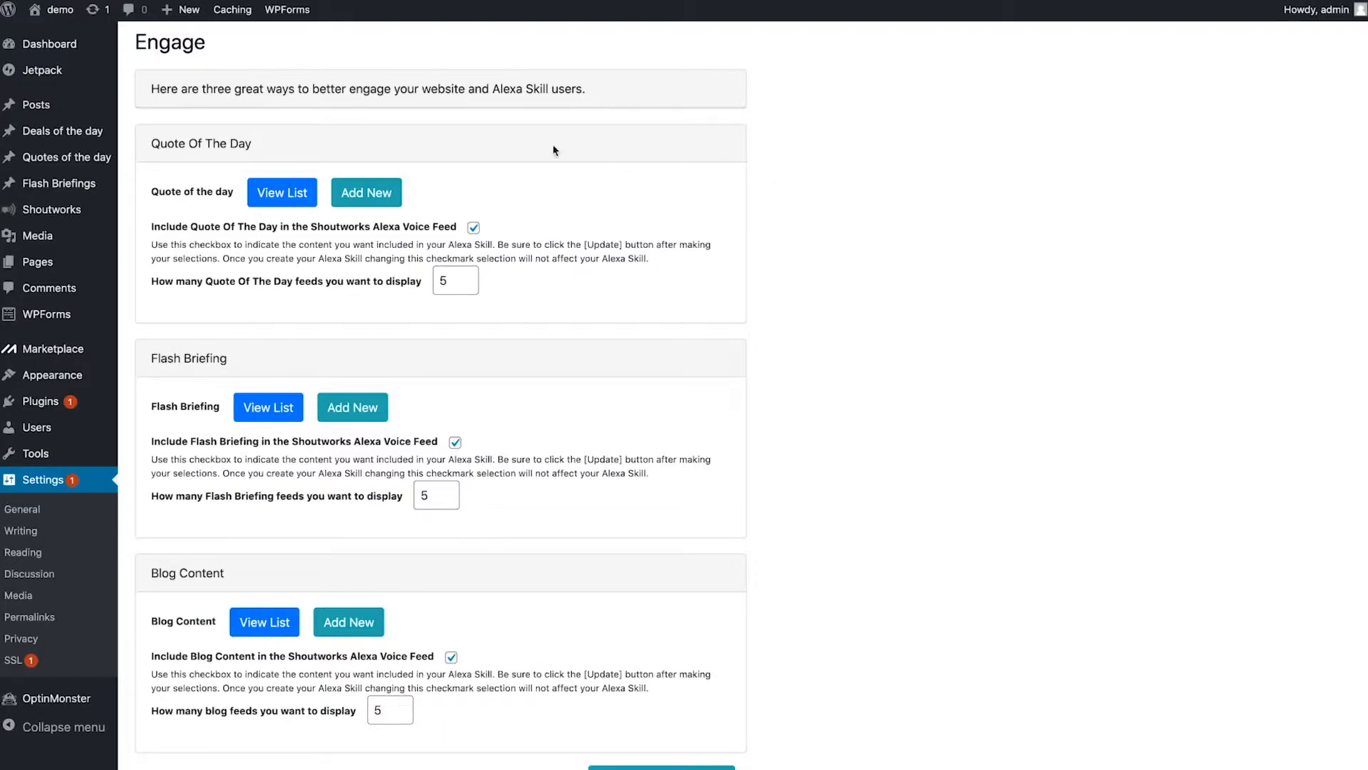
pyautogui.click(295, 194)
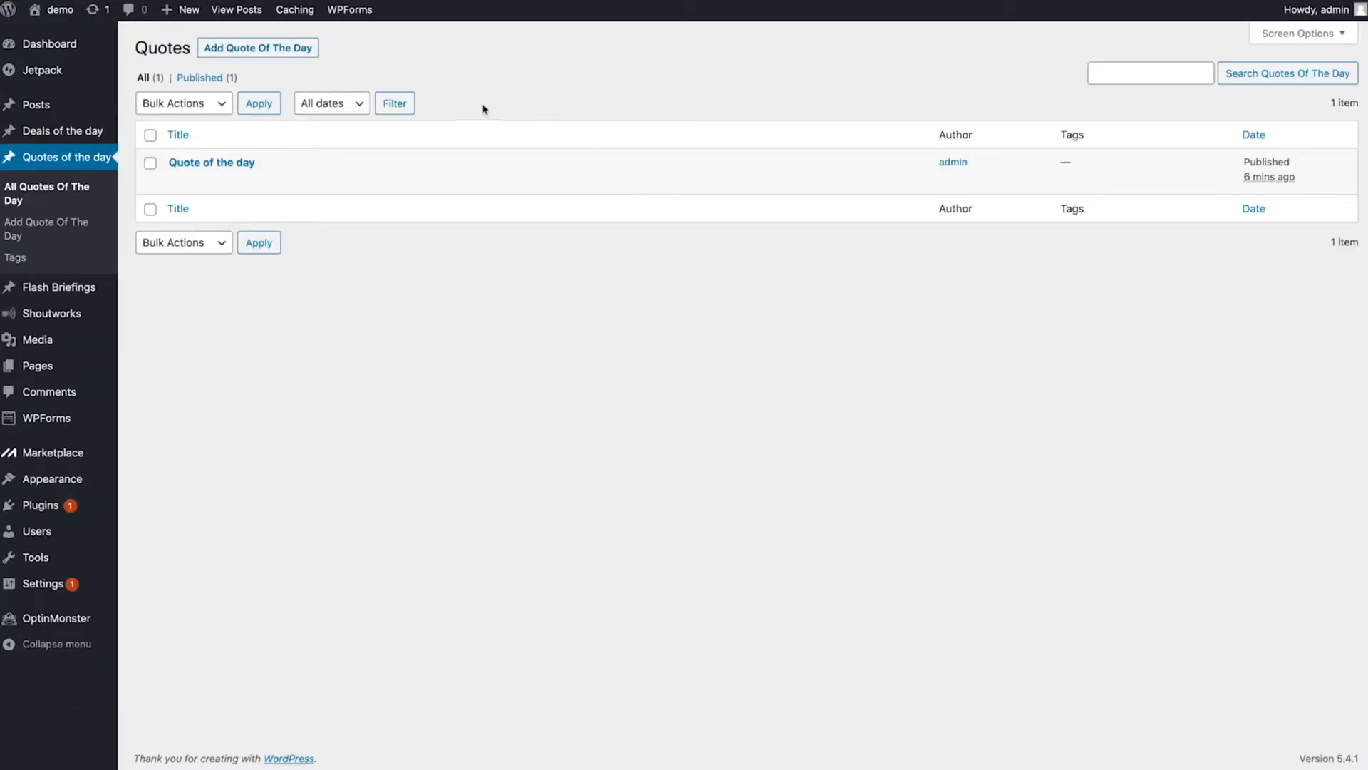
pyautogui.click(227, 163)
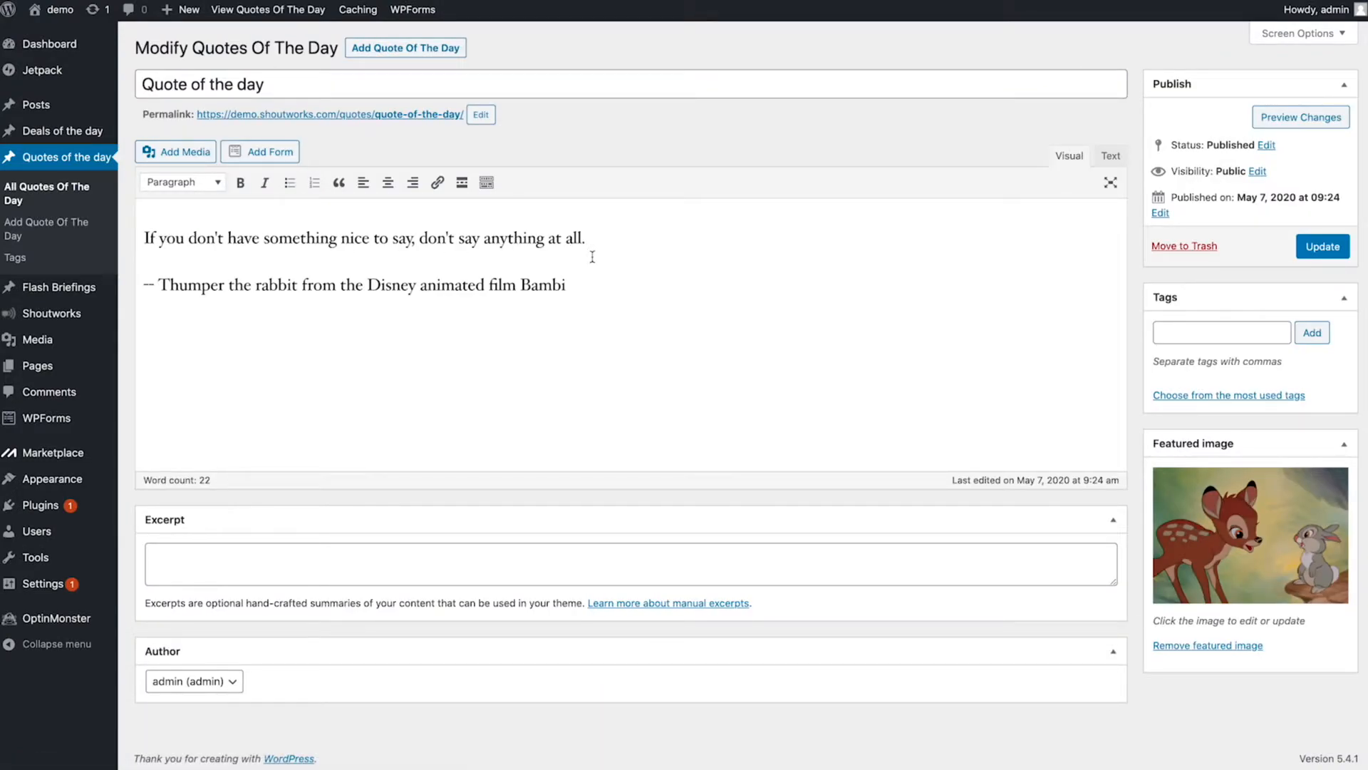
# - Publish a new Quote of the day titled 'The Courage to Continue' with the pasted Churchill quote
pyautogui.click(47, 235)
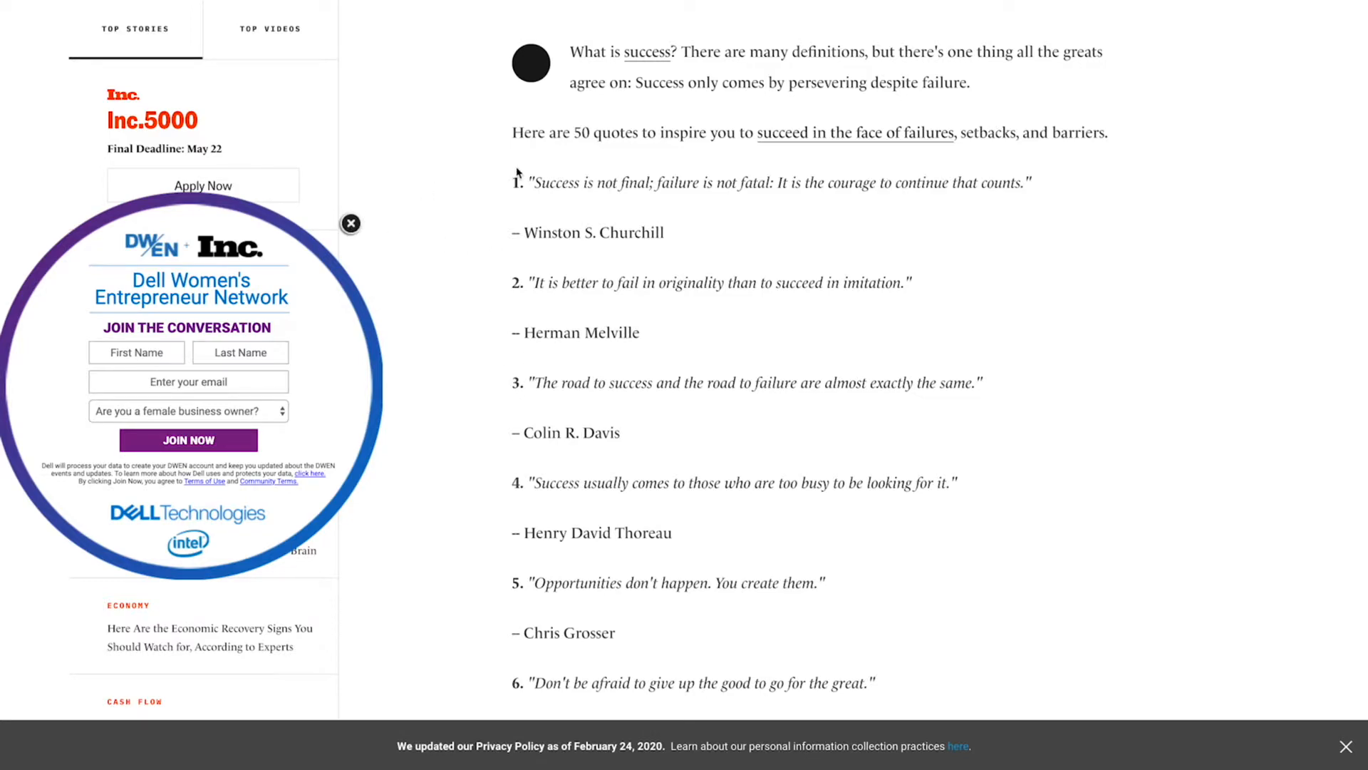
pyautogui.moveTo(528, 182); pyautogui.dragTo(661, 229)
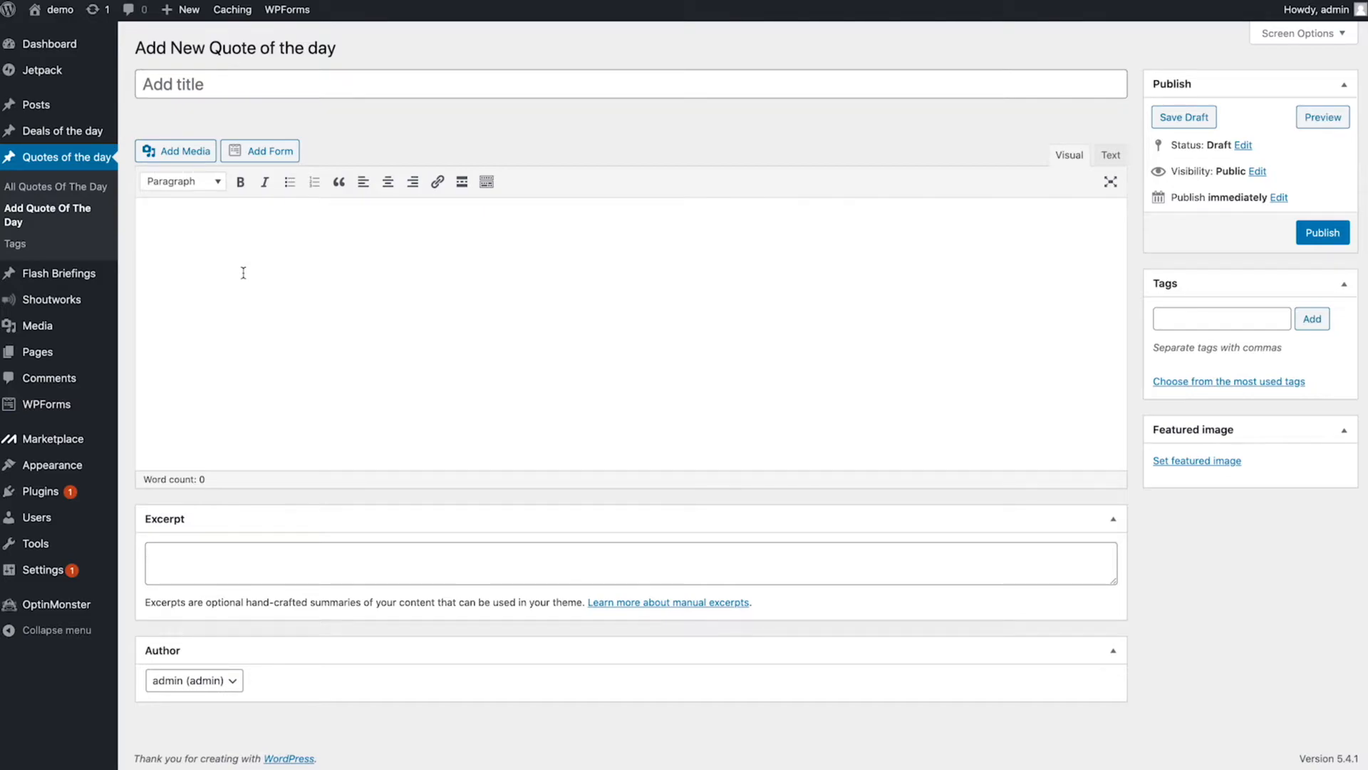
pyautogui.write('"Success is not final; failure is not fatal: It is the courage to continue that counts." – Winston S. Churchill')
pyautogui.click(244, 84)
pyautogui.write('The')
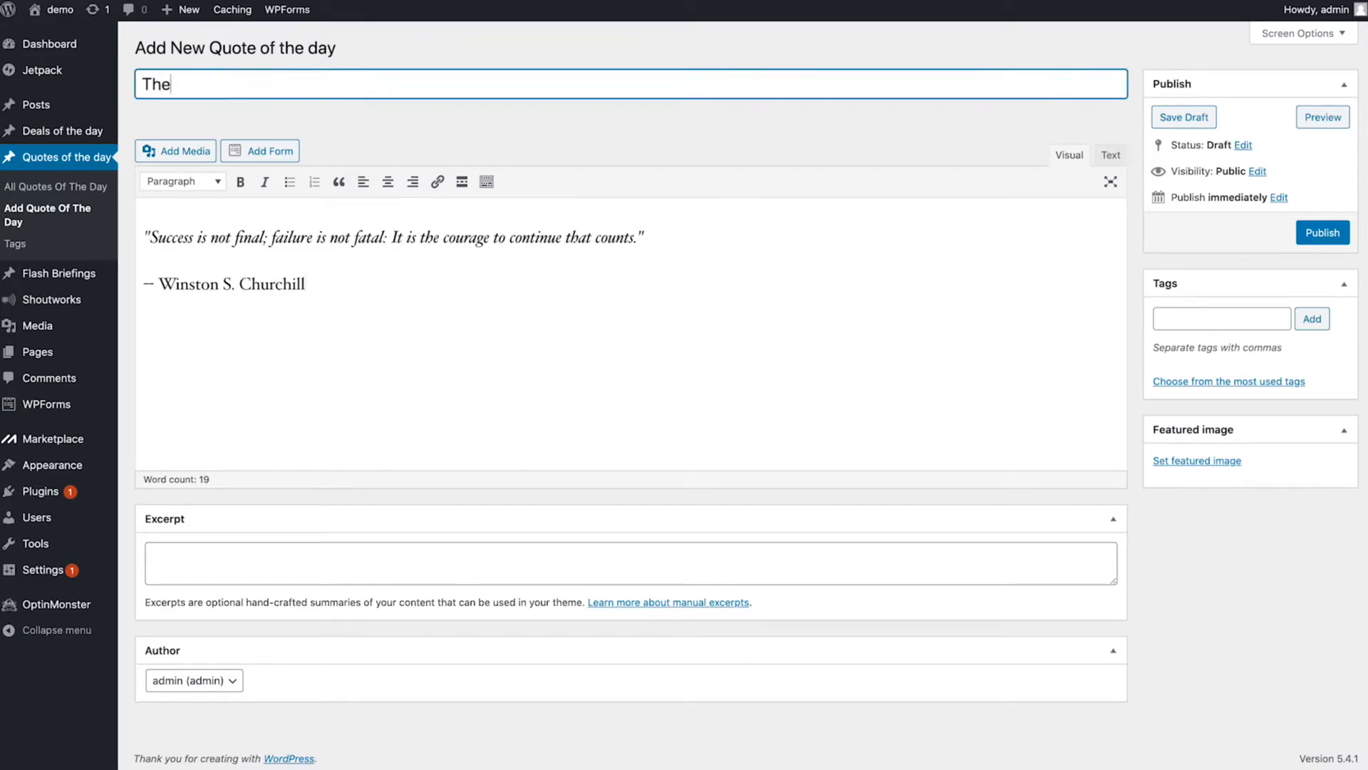
pyautogui.write(' Courage to Continue')
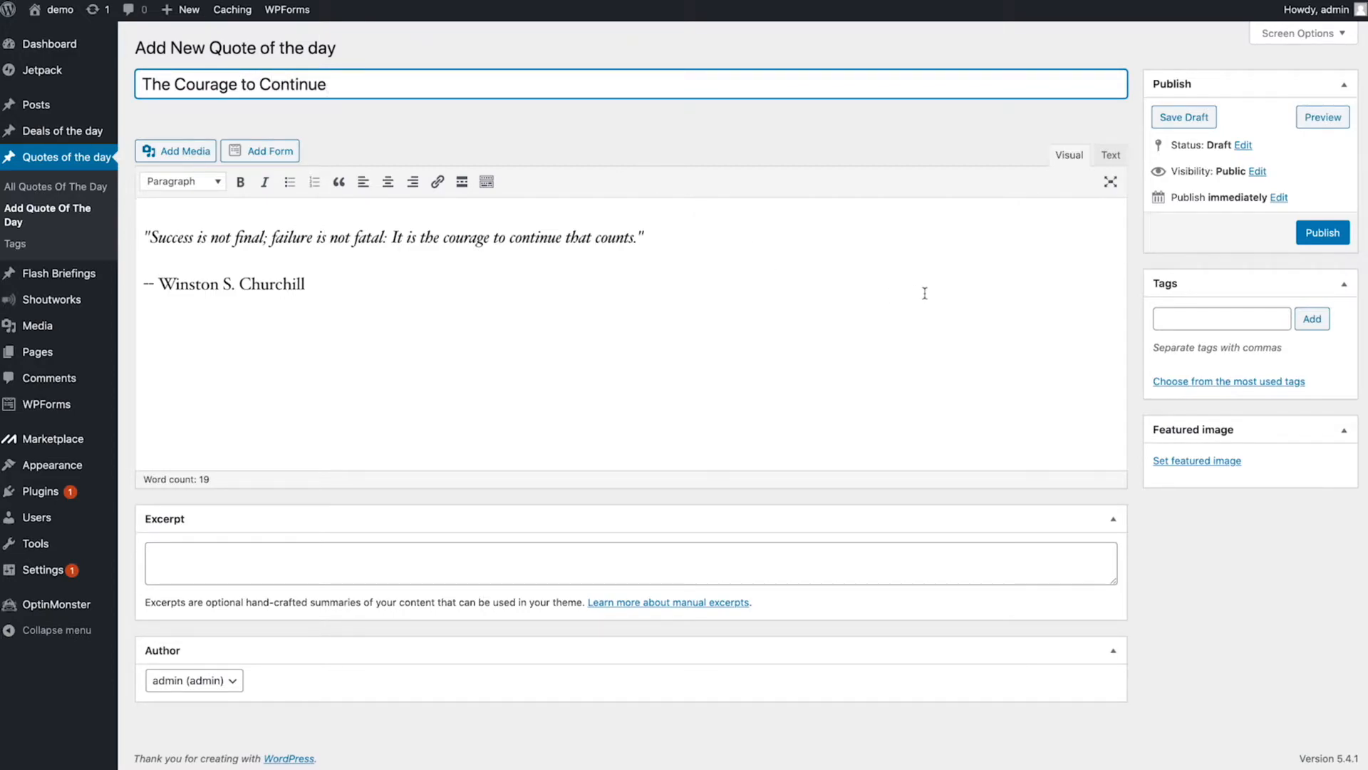
pyautogui.click(1328, 233)
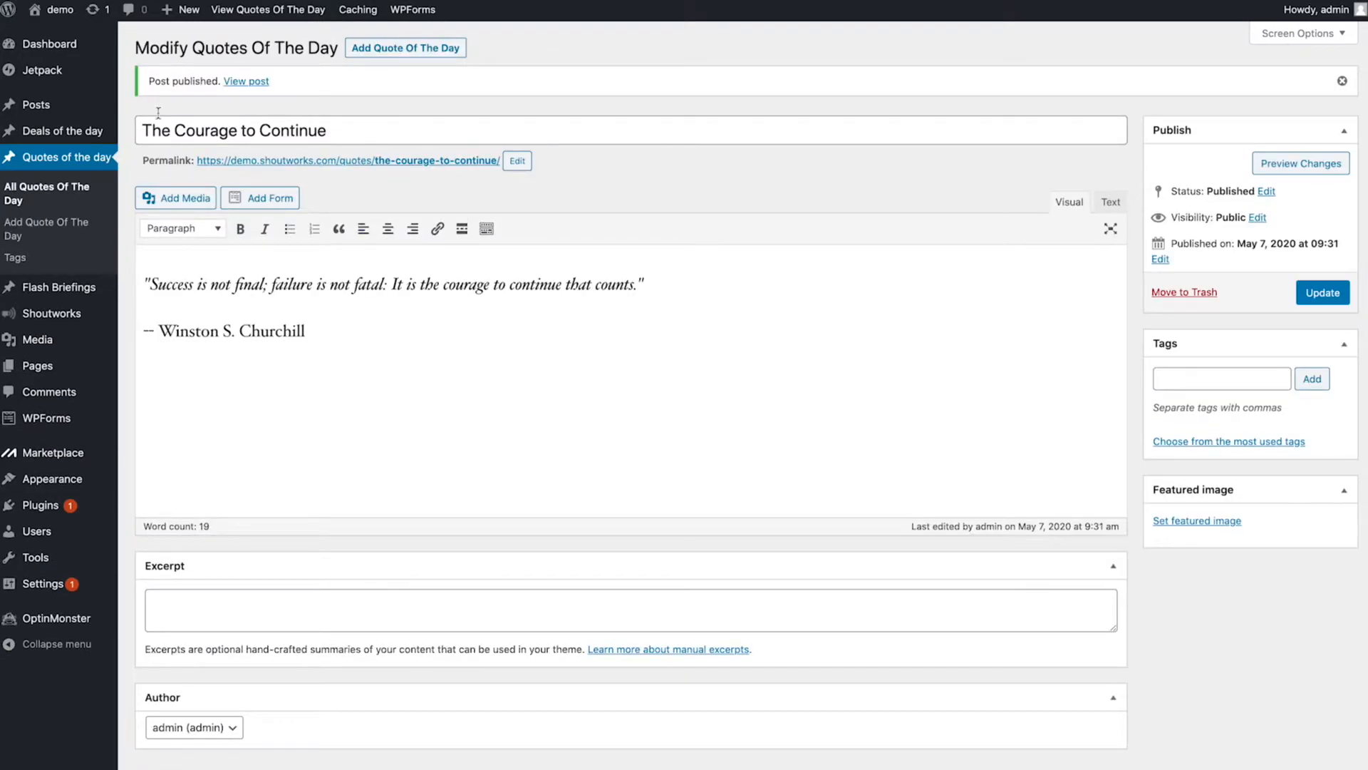
pyautogui.click(40, 311)
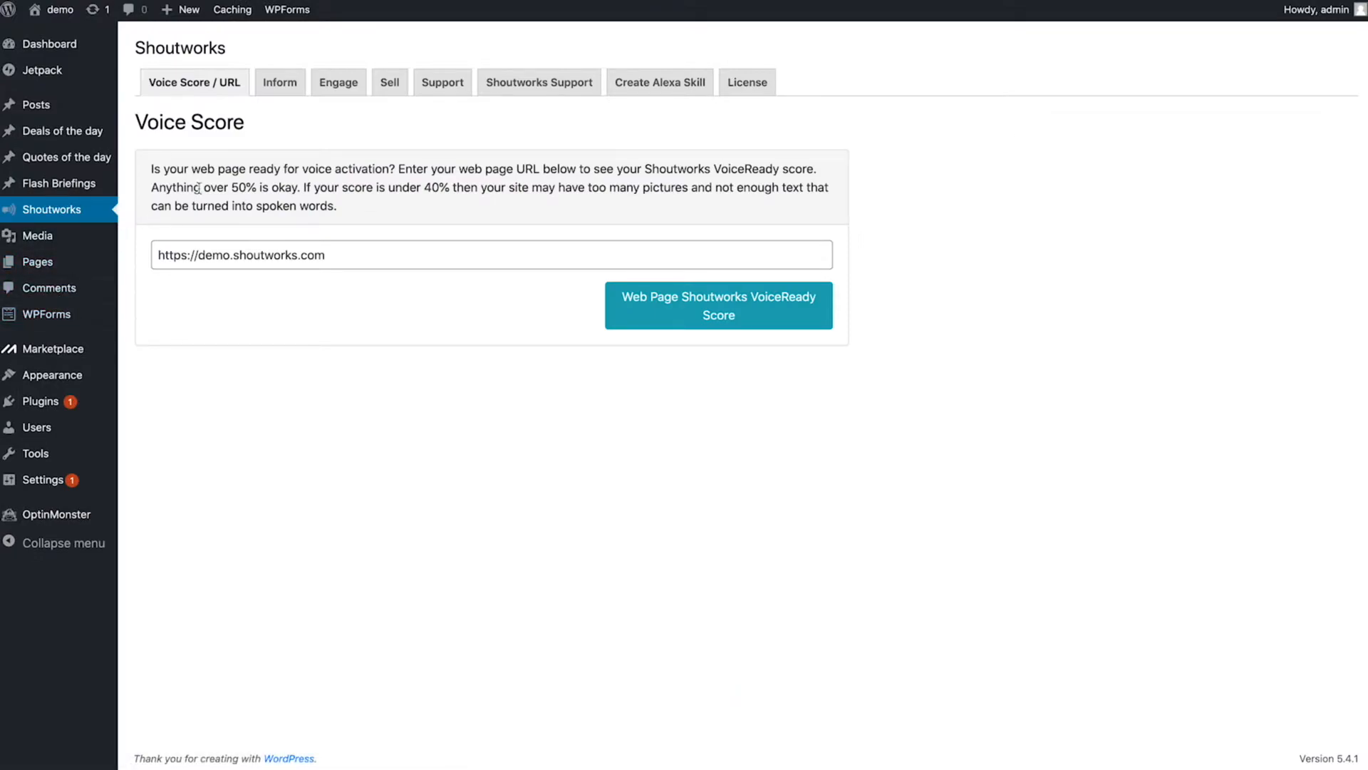
# - Include Quote Of The Day in the Engage voice feed and open the Flash Briefing post list
pyautogui.click(355, 83)
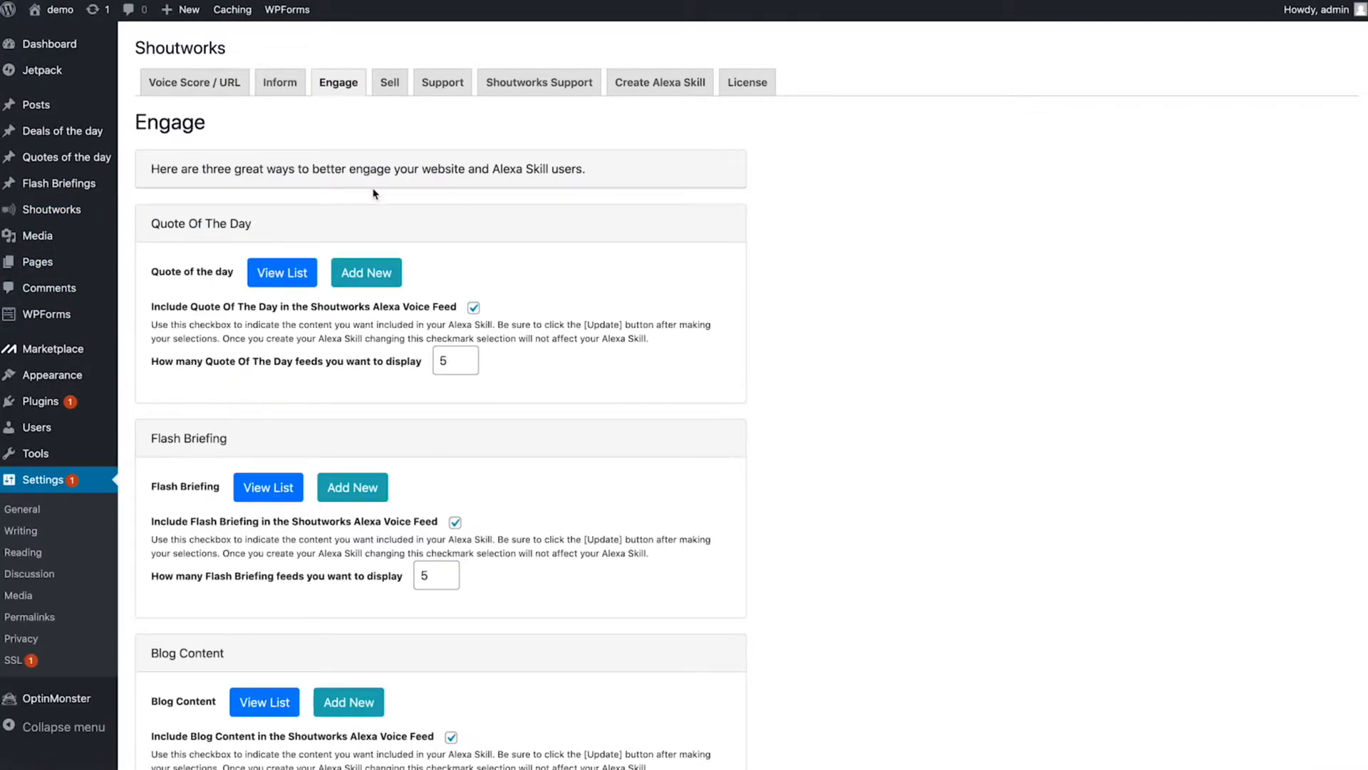
pyautogui.scroll(-1, 716, 303)
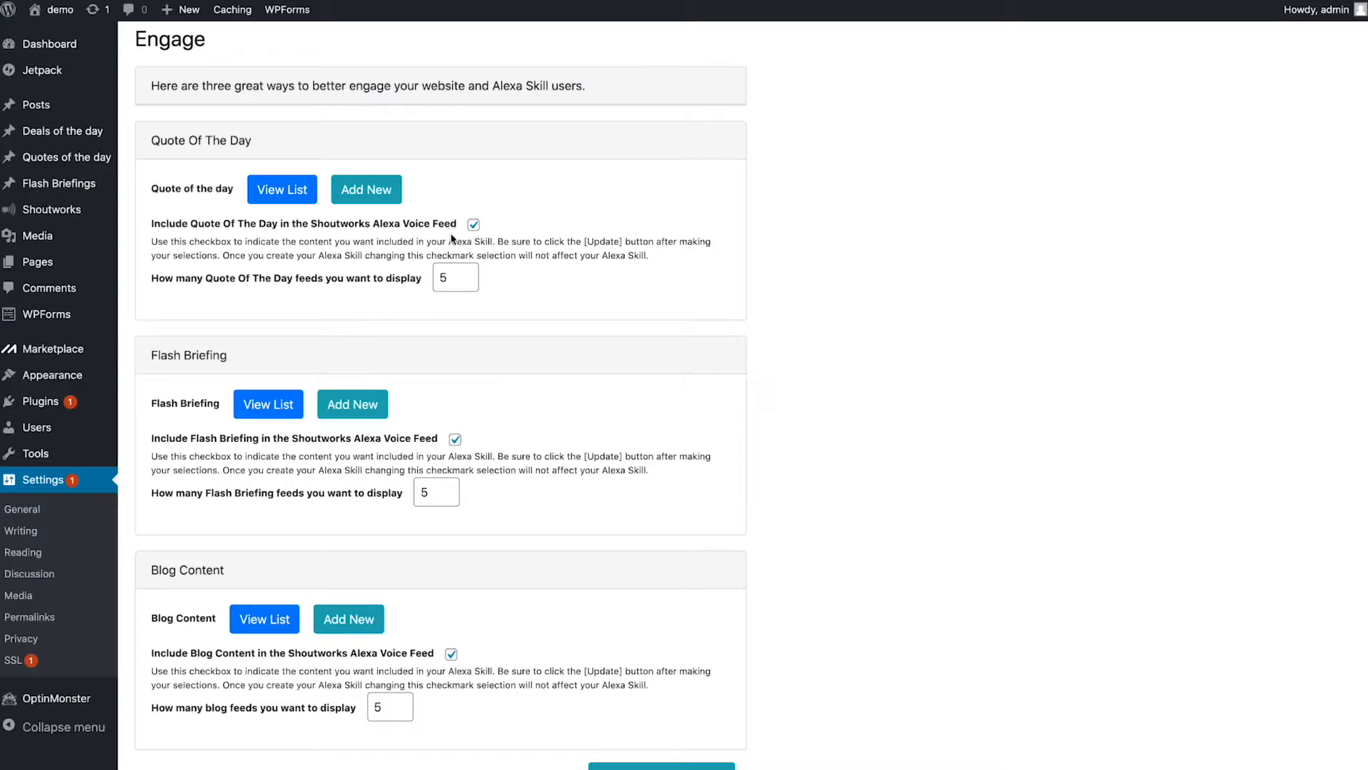
pyautogui.click(475, 226)
pyautogui.scroll(-1, 570, 298)
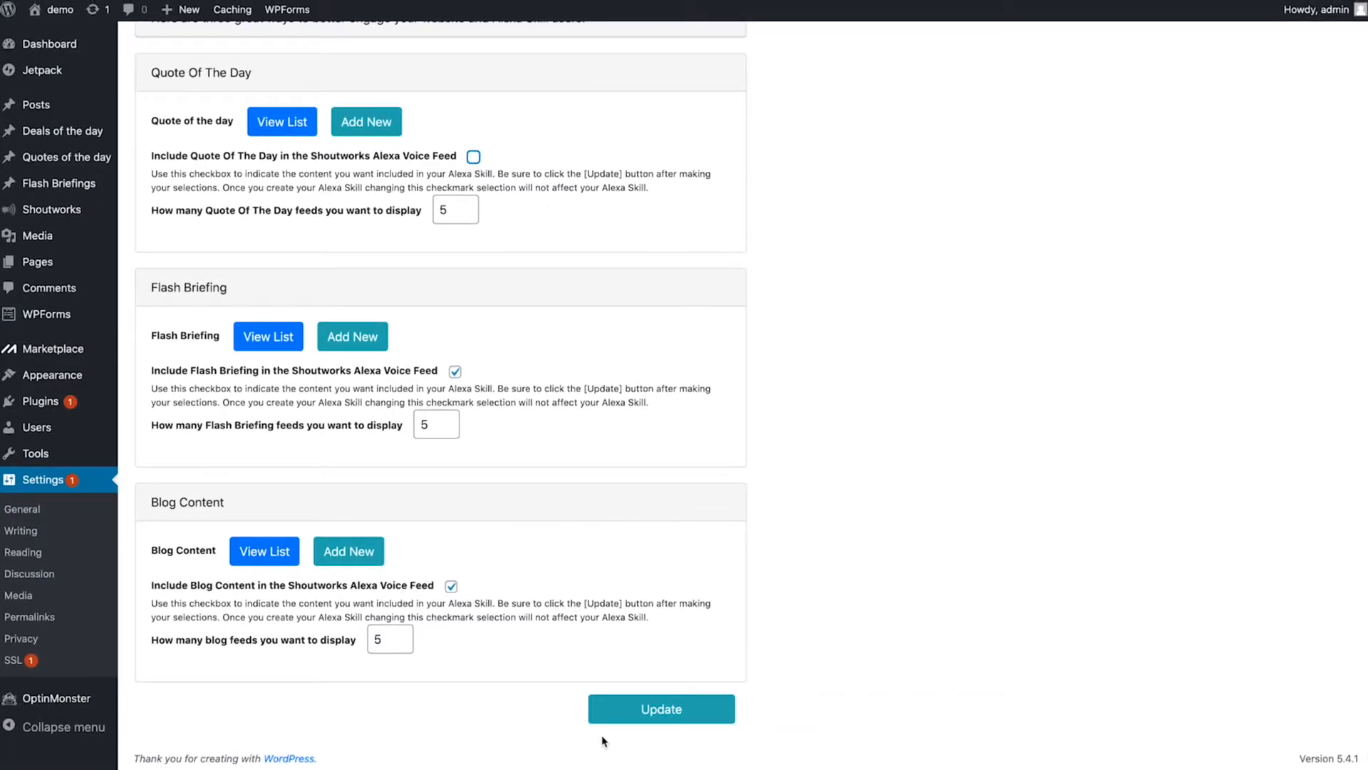
pyautogui.scroll(1, 557, 362)
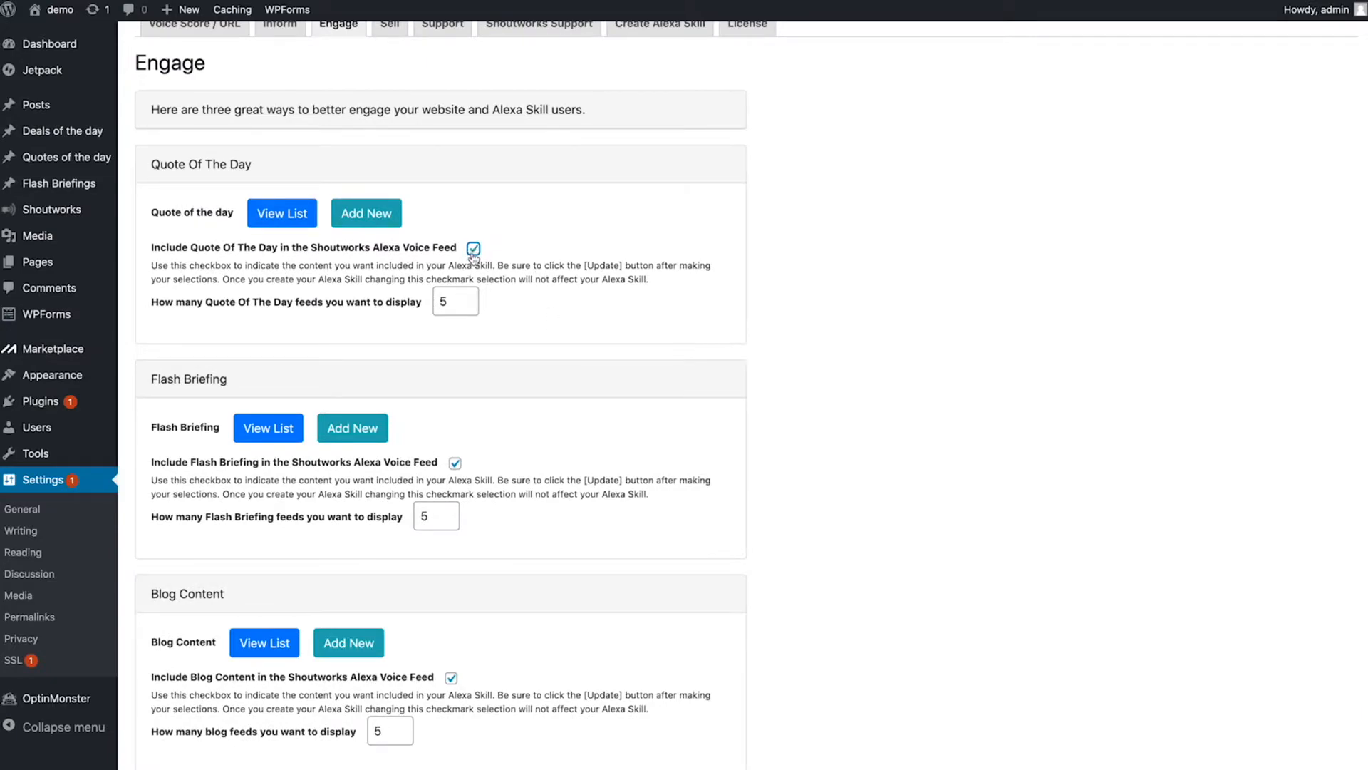
pyautogui.scroll(-2, 570, 314)
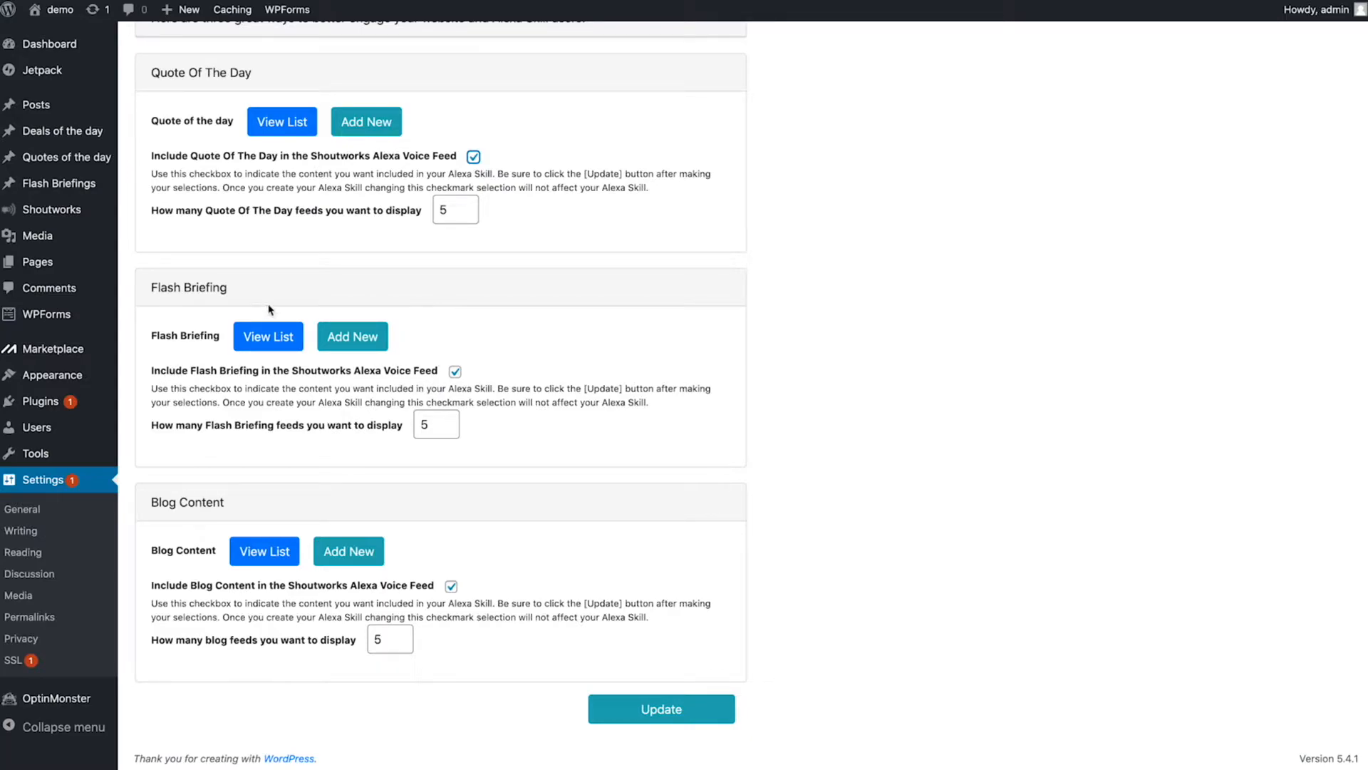
pyautogui.moveTo(117, 307)
pyautogui.click(280, 339)
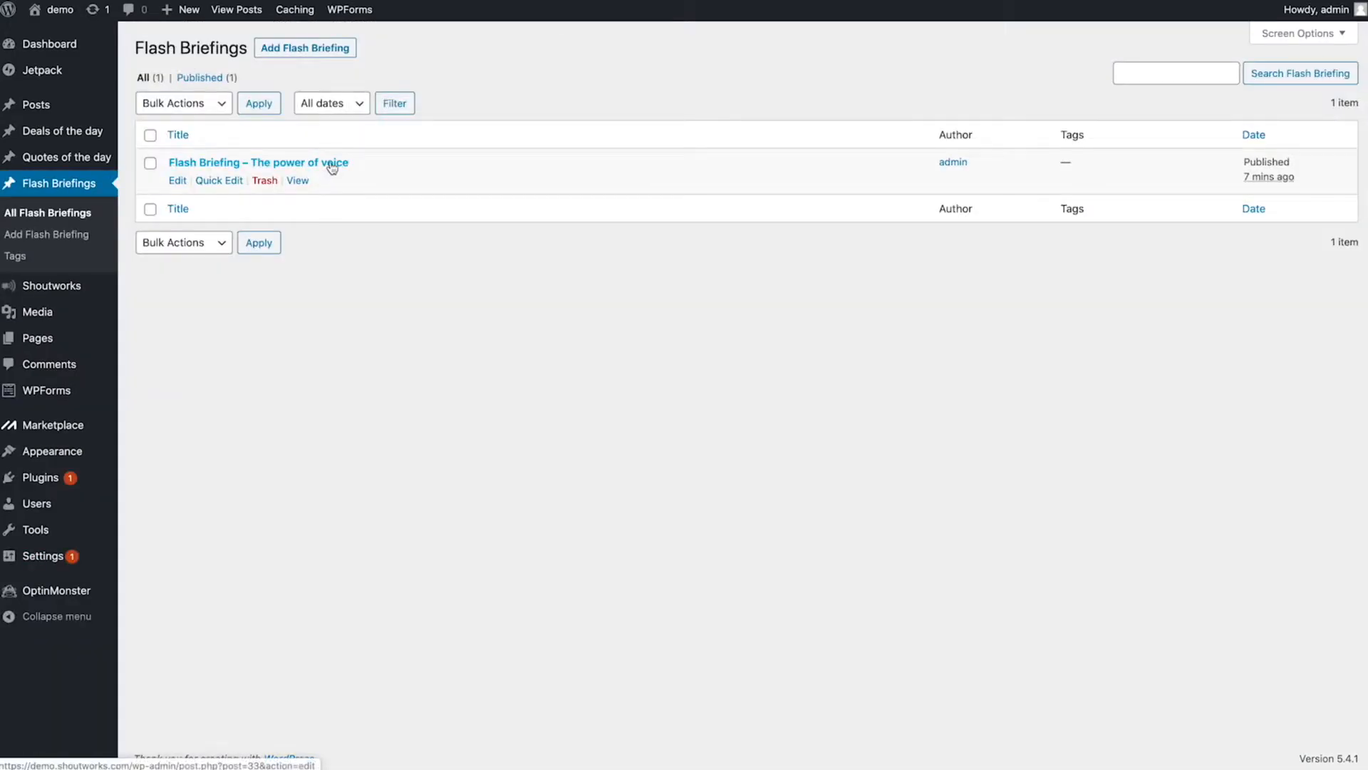
# - Insert 'lived' after 'Humans have' in 'The power of voice' flash briefing and update it
pyautogui.click(331, 164)
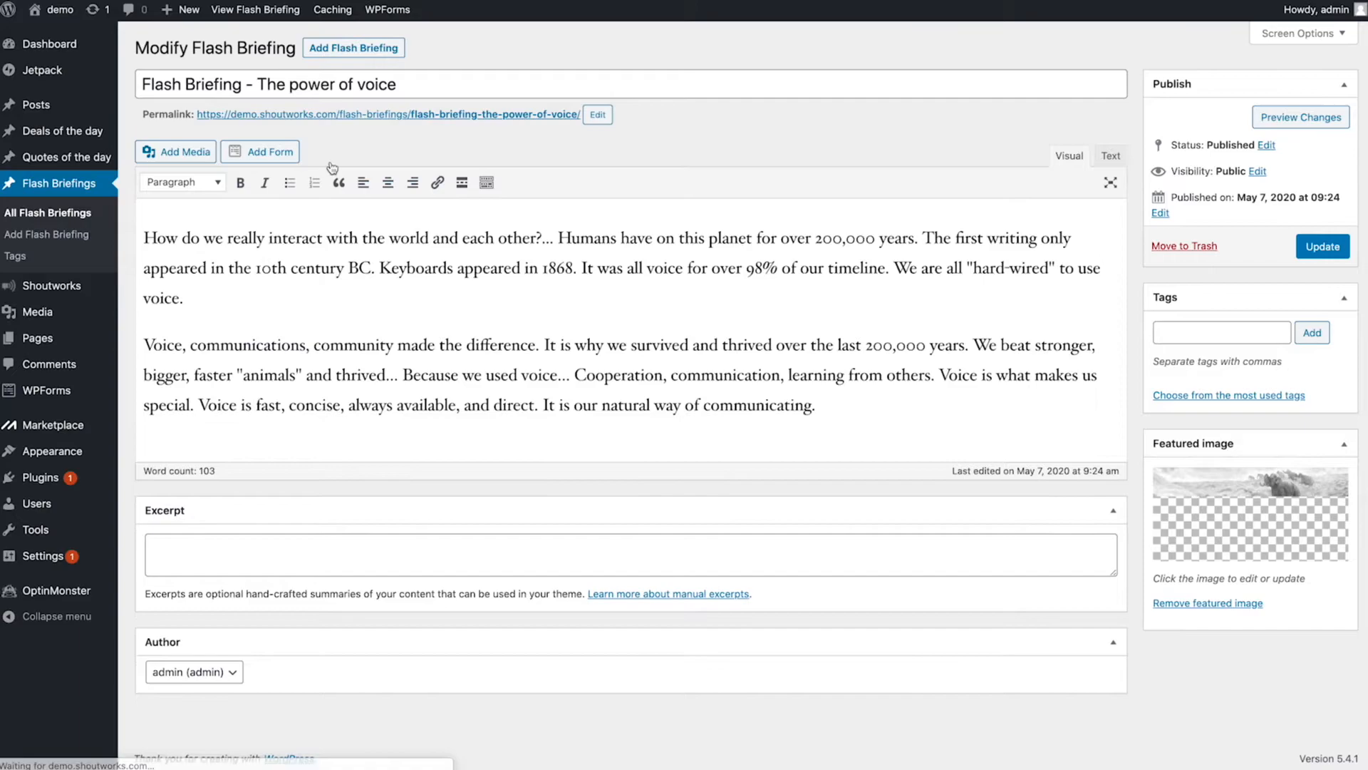
pyautogui.click(626, 238)
pyautogui.write('lived')
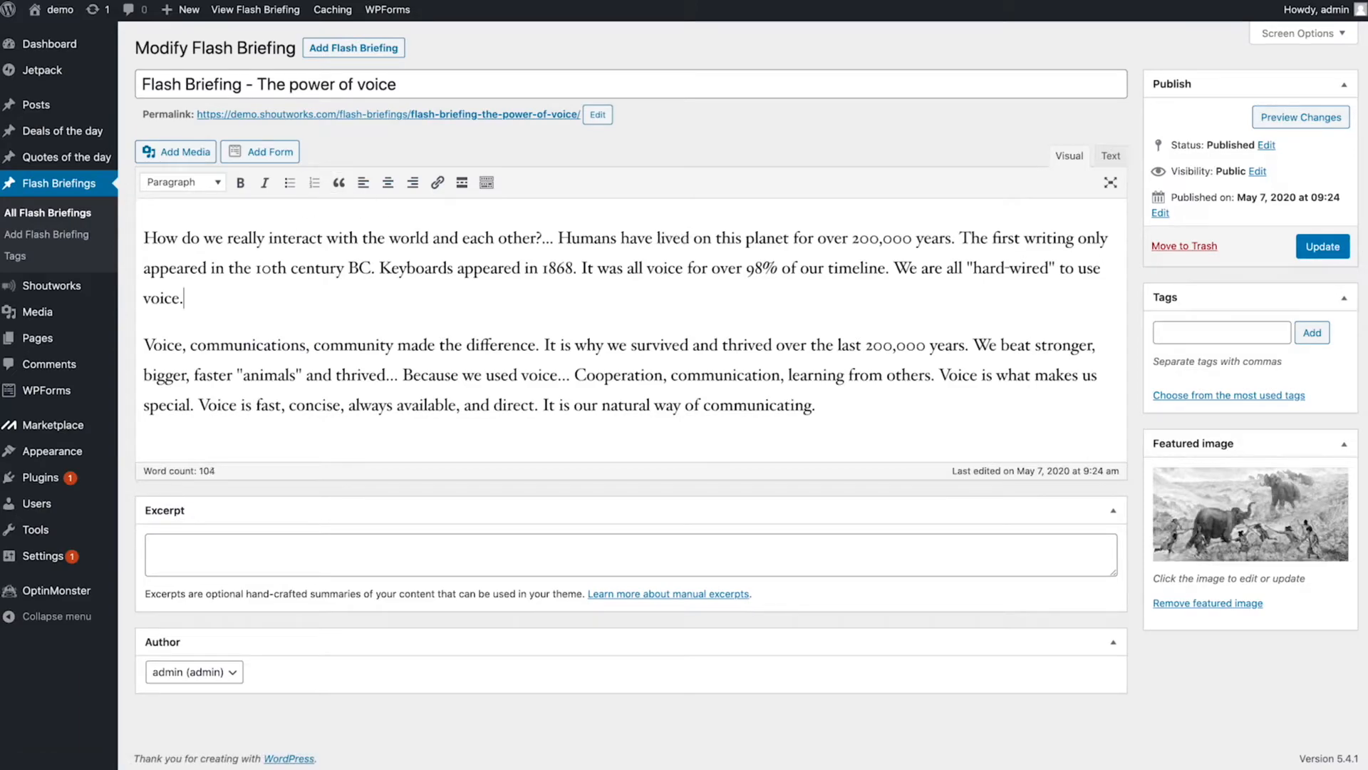
pyautogui.click(1322, 246)
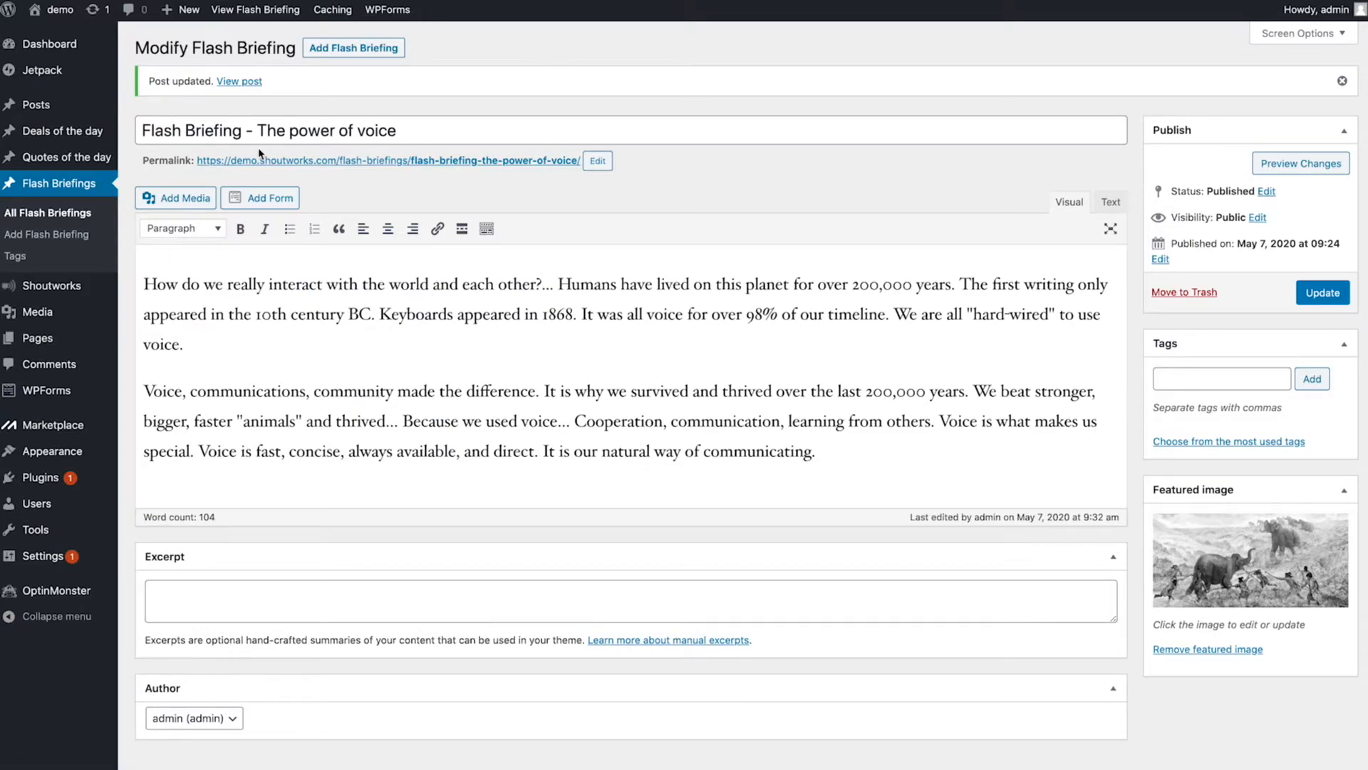
pyautogui.click(72, 287)
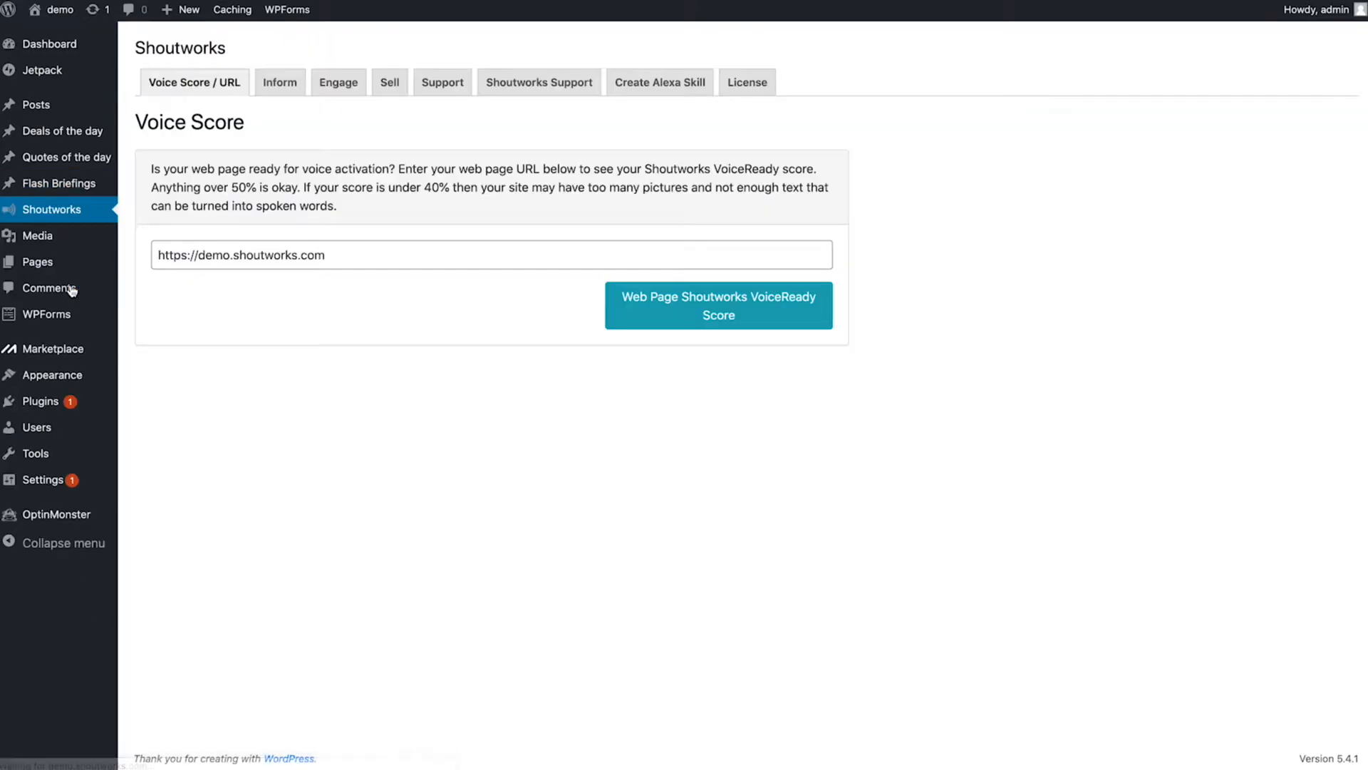
# - Untick Include Blog Content in the Alexa Voice Feed on the Engage tab and save
pyautogui.click(339, 83)
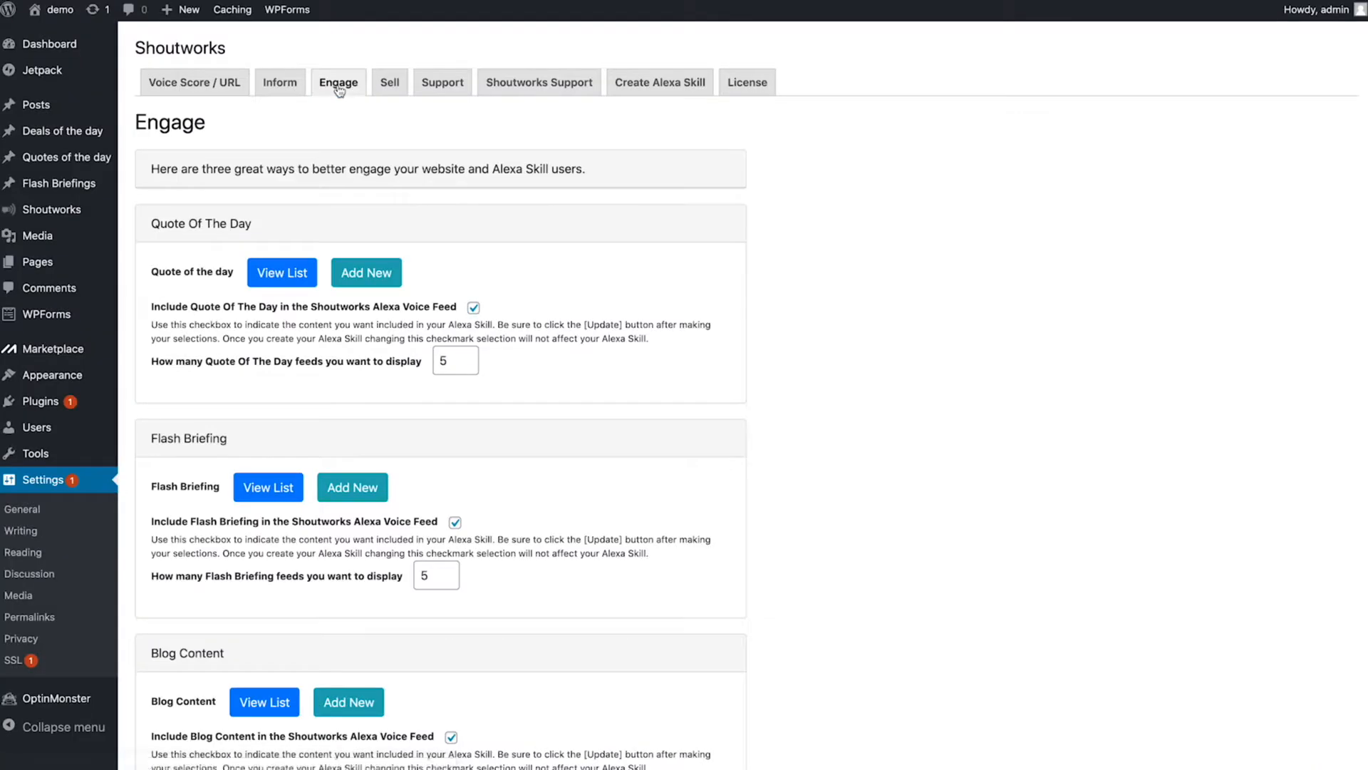
pyautogui.scroll(-2, 481, 454)
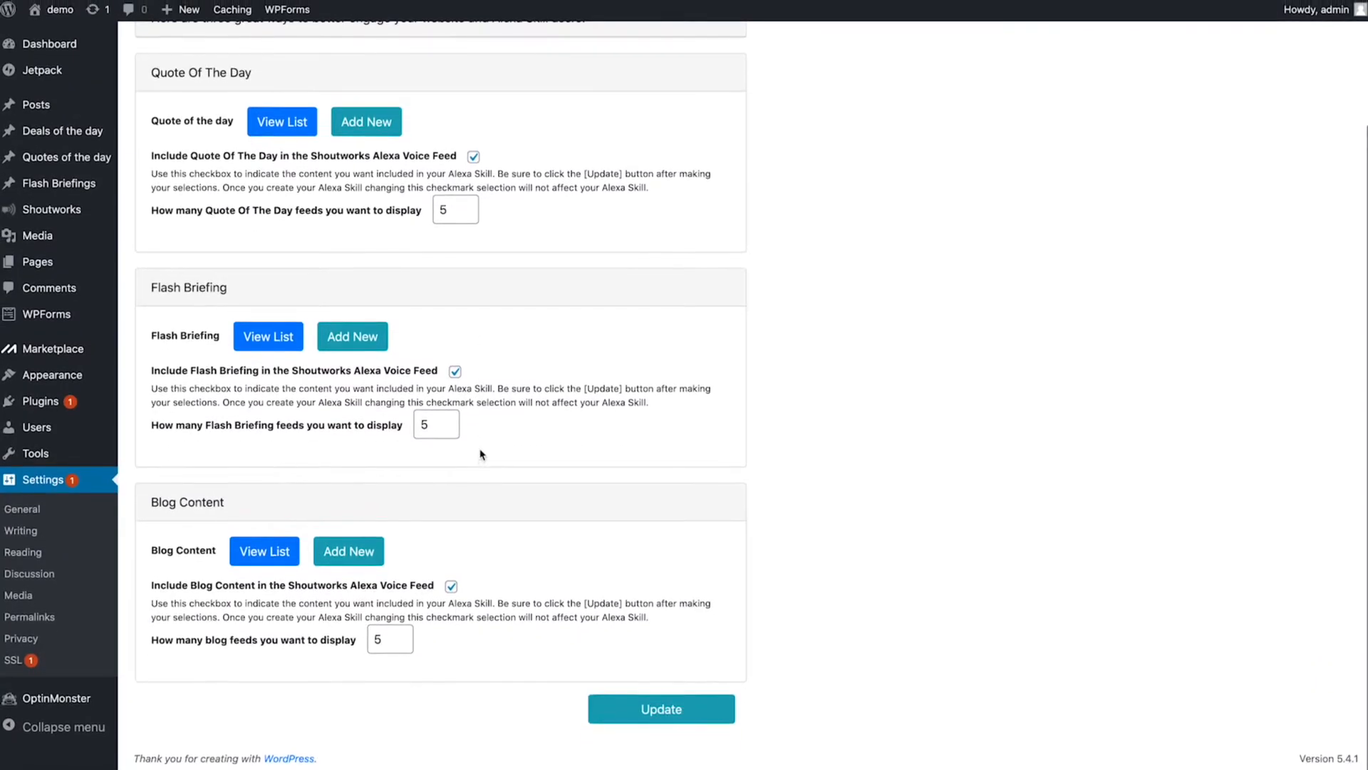
pyautogui.click(452, 586)
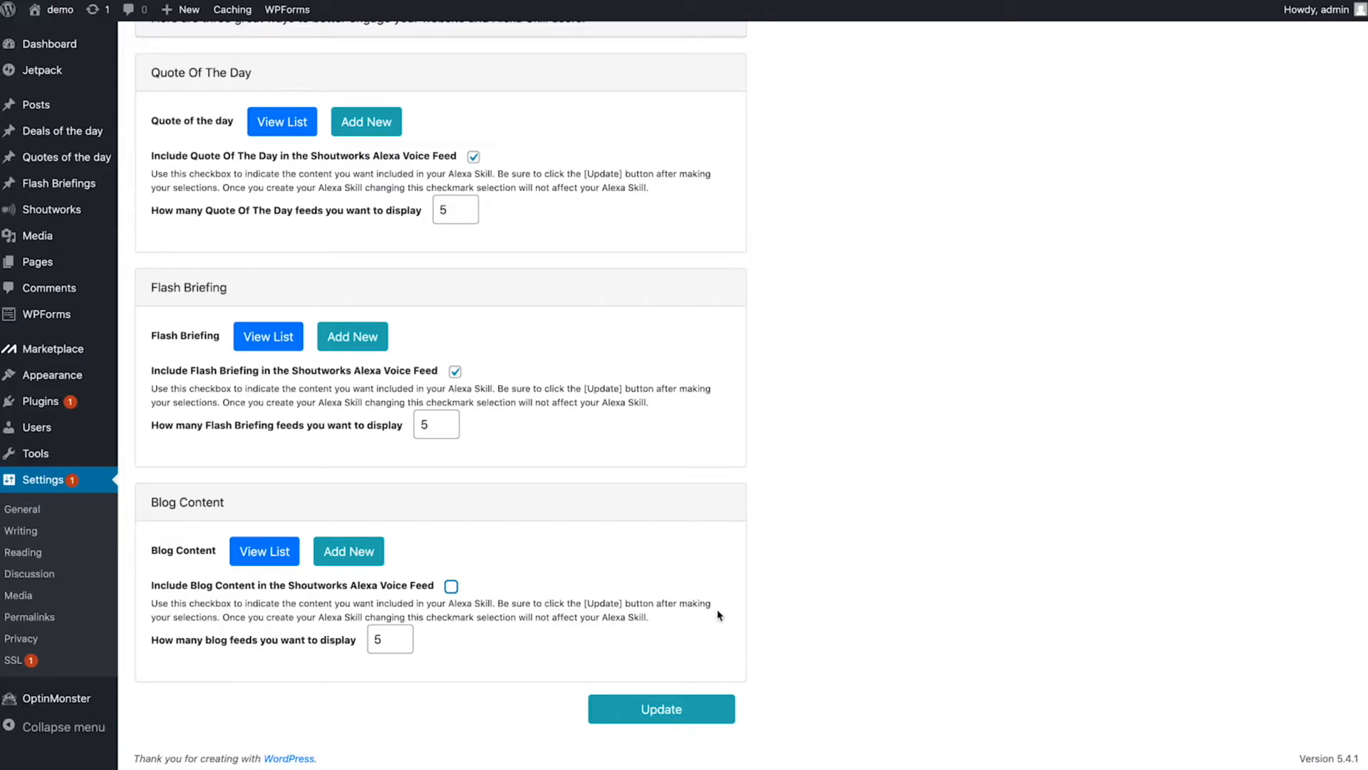
pyautogui.click(662, 708)
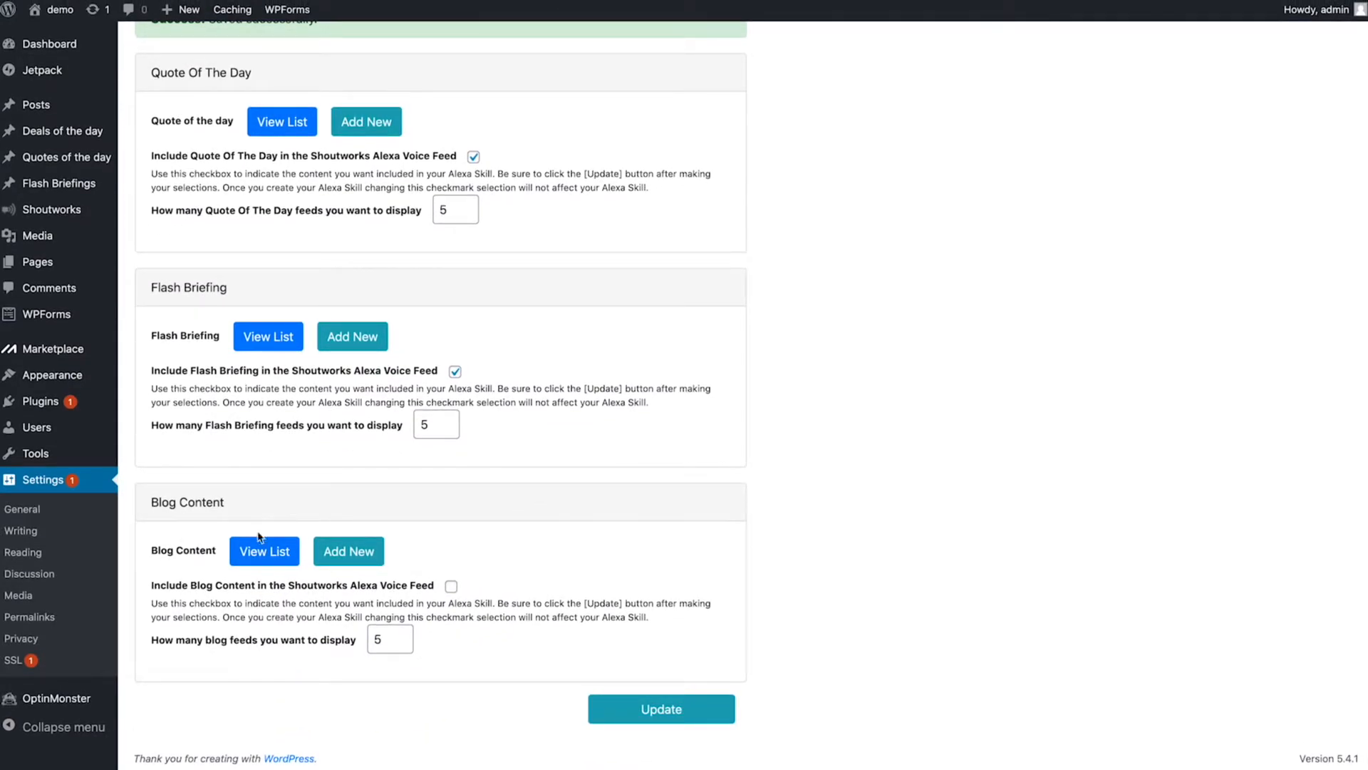
pyautogui.scroll(3, 502, 518)
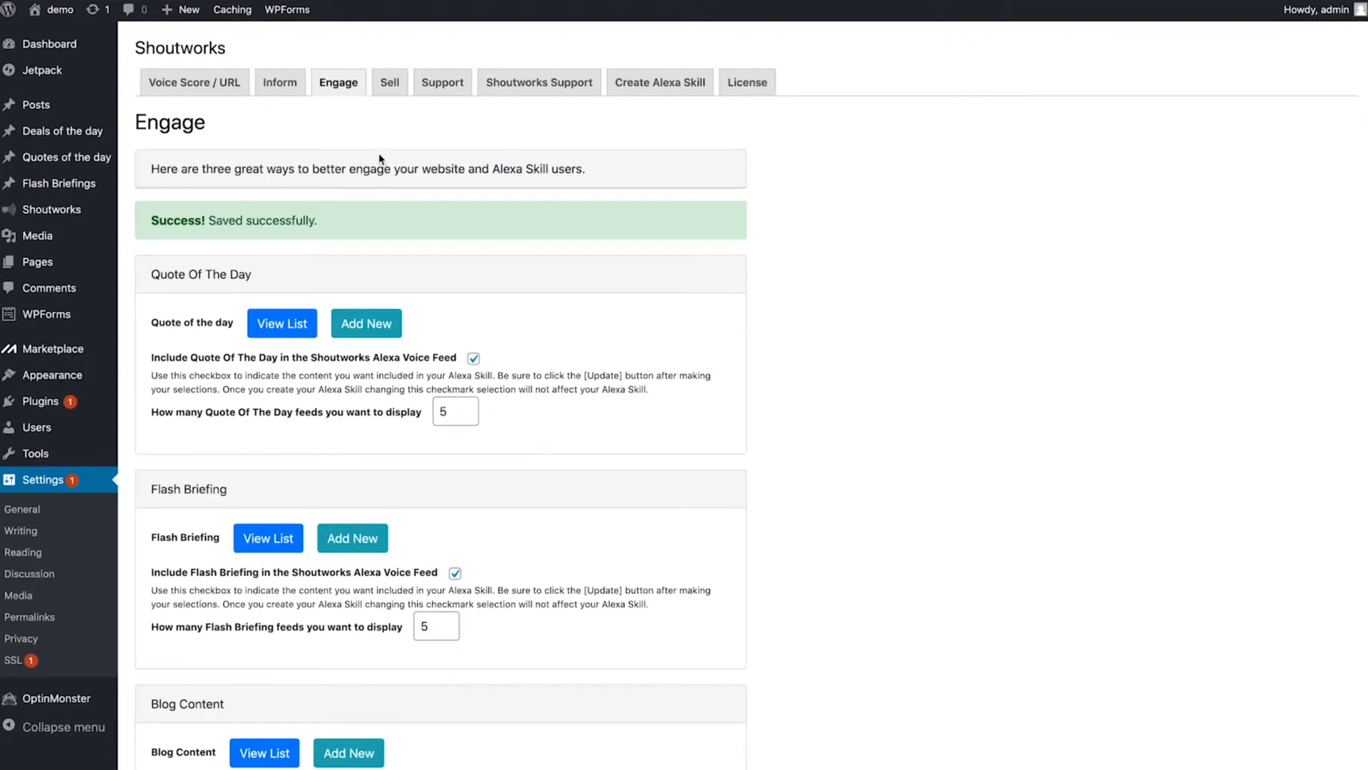
# - Open the Deal of the day post from the Sell tab list and review its morning-deals paragraph
pyautogui.click(390, 84)
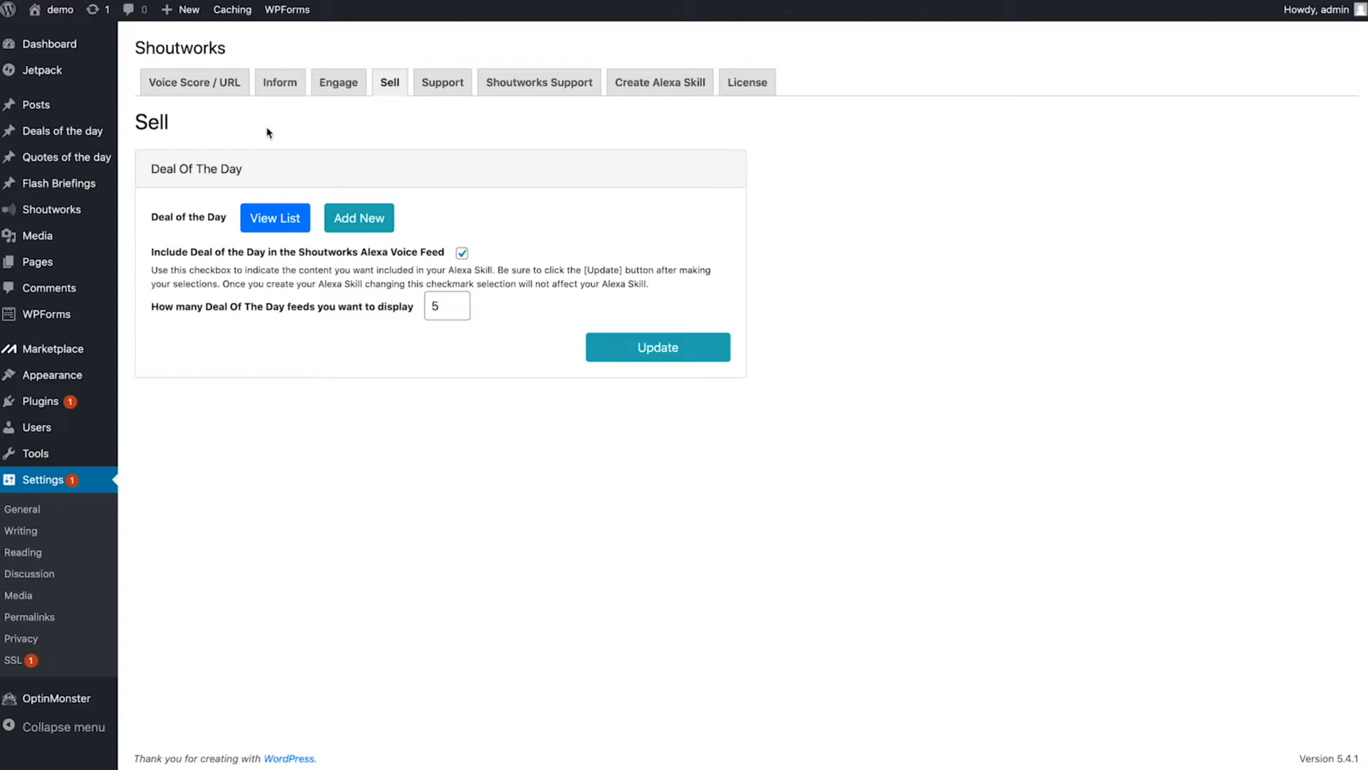
pyautogui.click(296, 215)
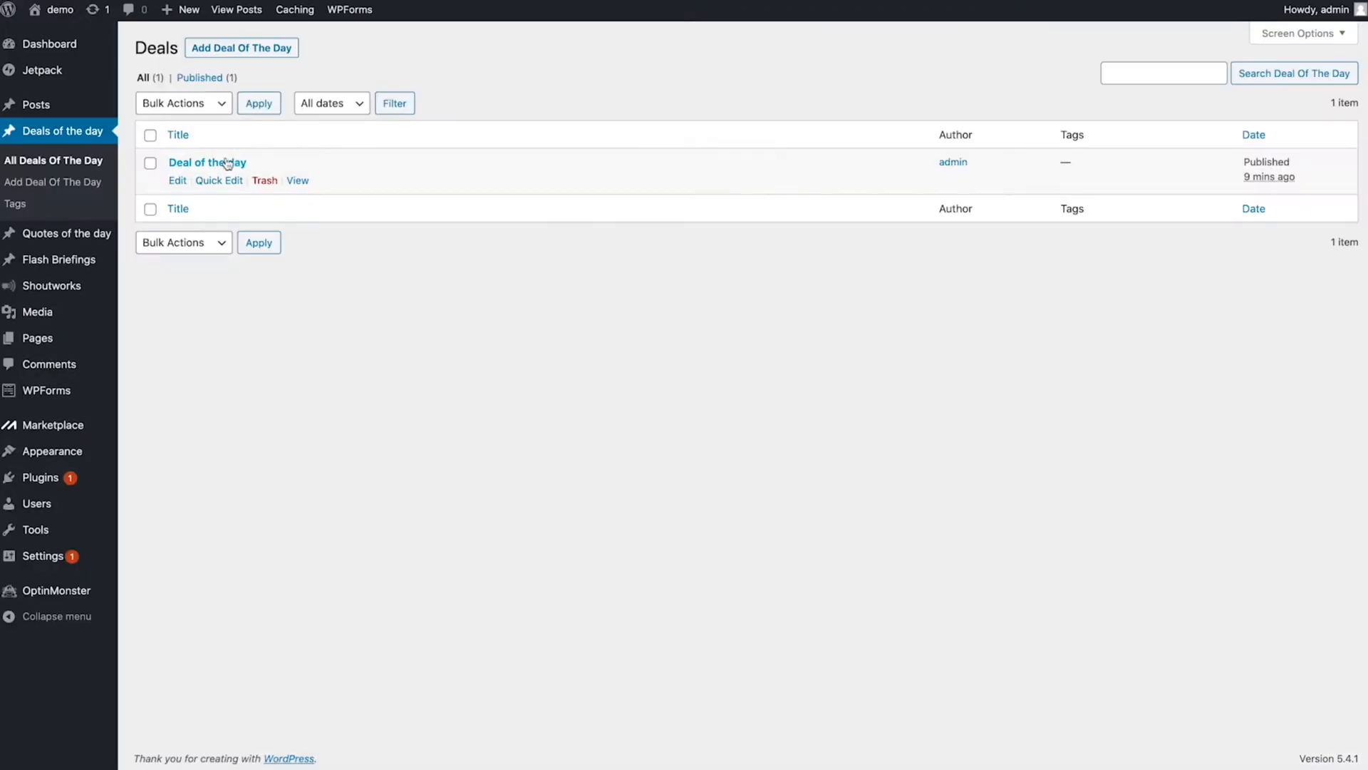
pyautogui.click(223, 164)
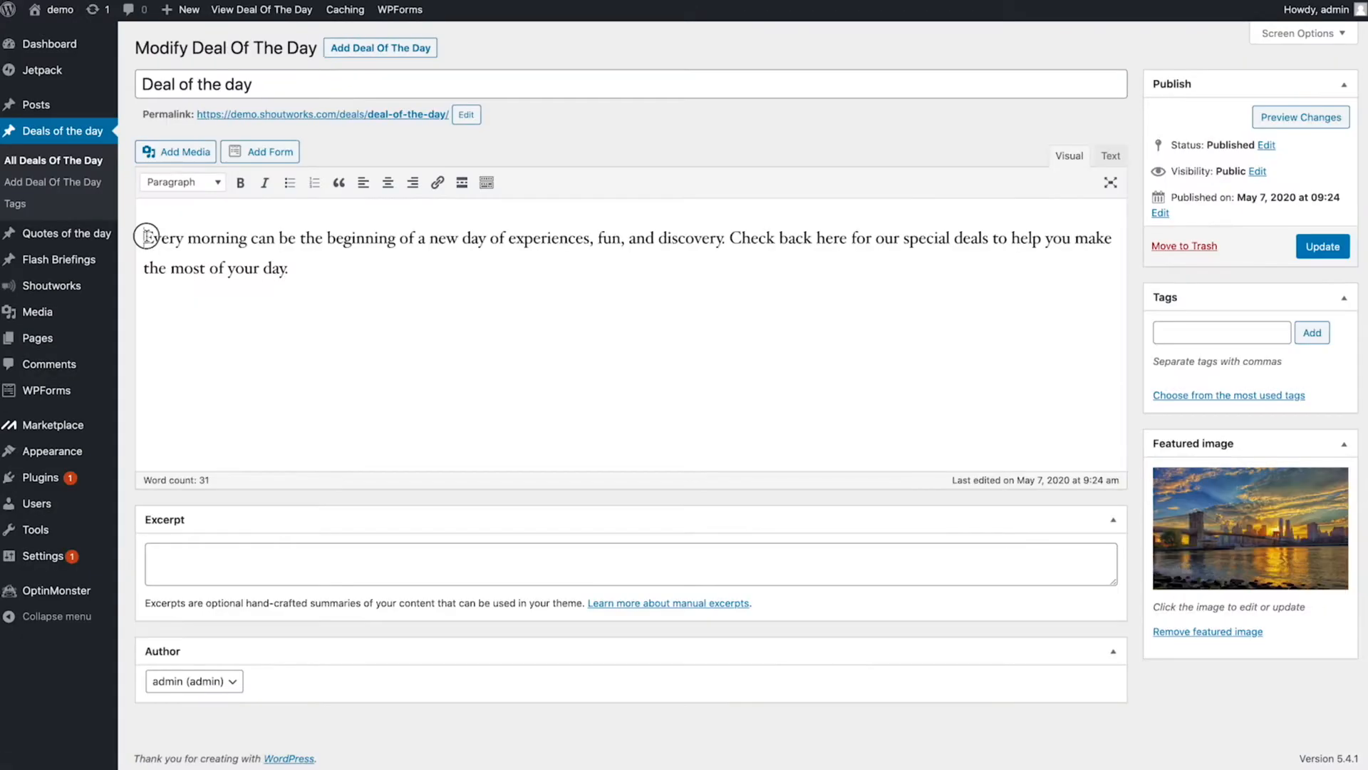
pyautogui.moveTo(145, 239); pyautogui.dragTo(289, 269)
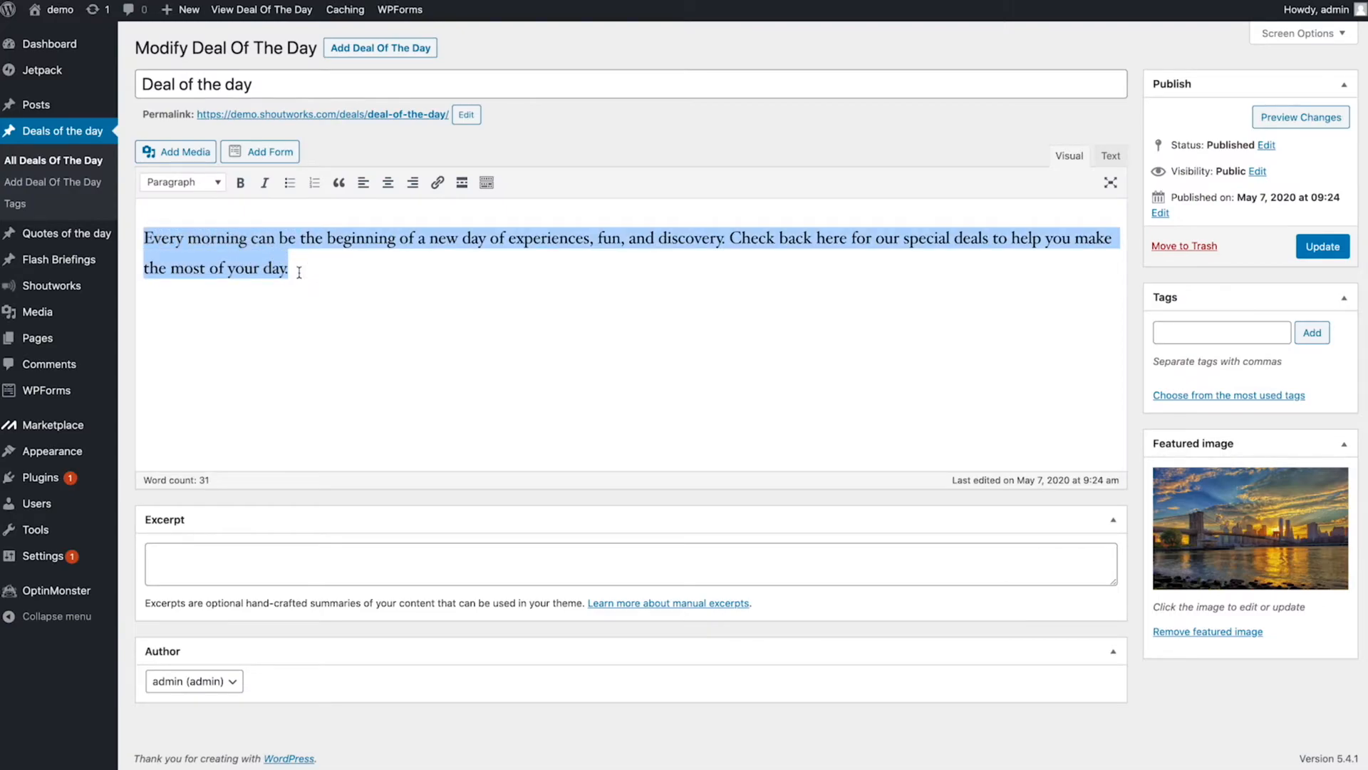
pyautogui.click(777, 274)
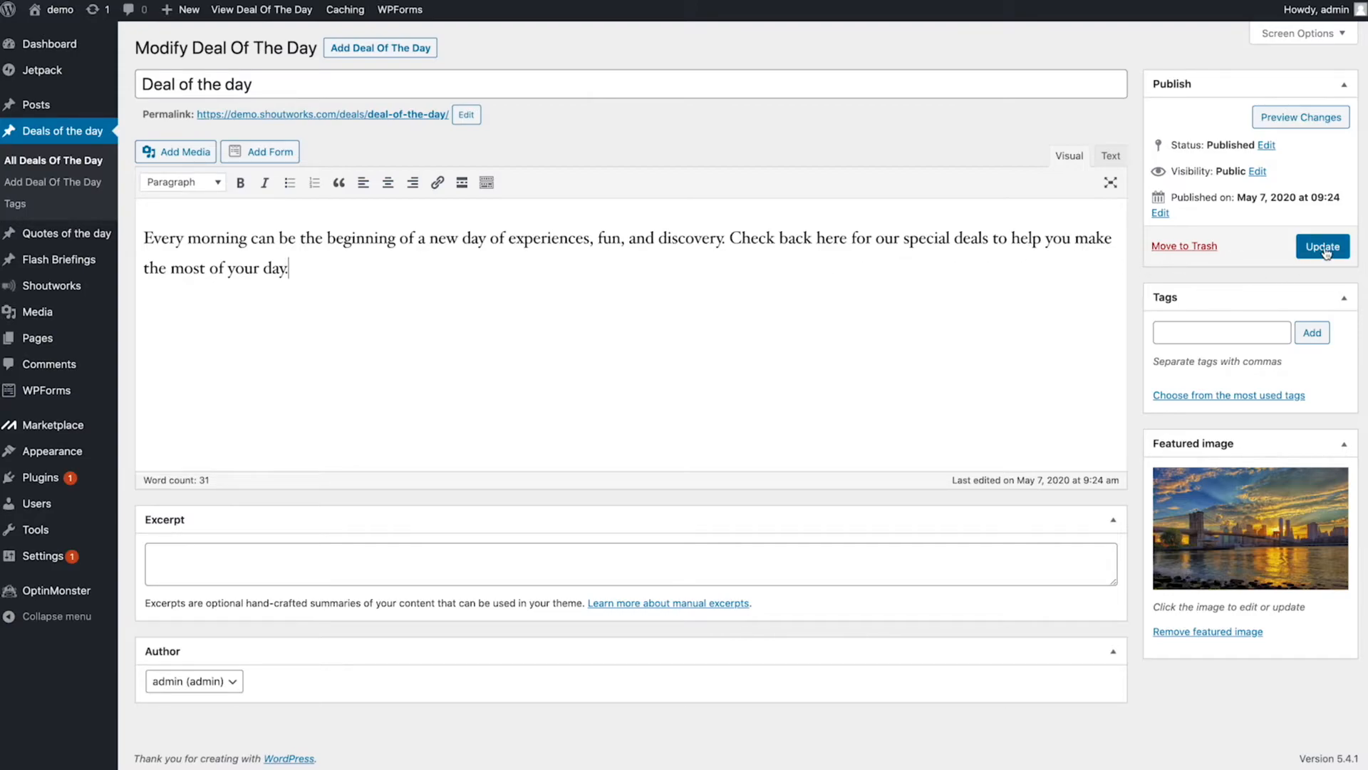
pyautogui.click(65, 285)
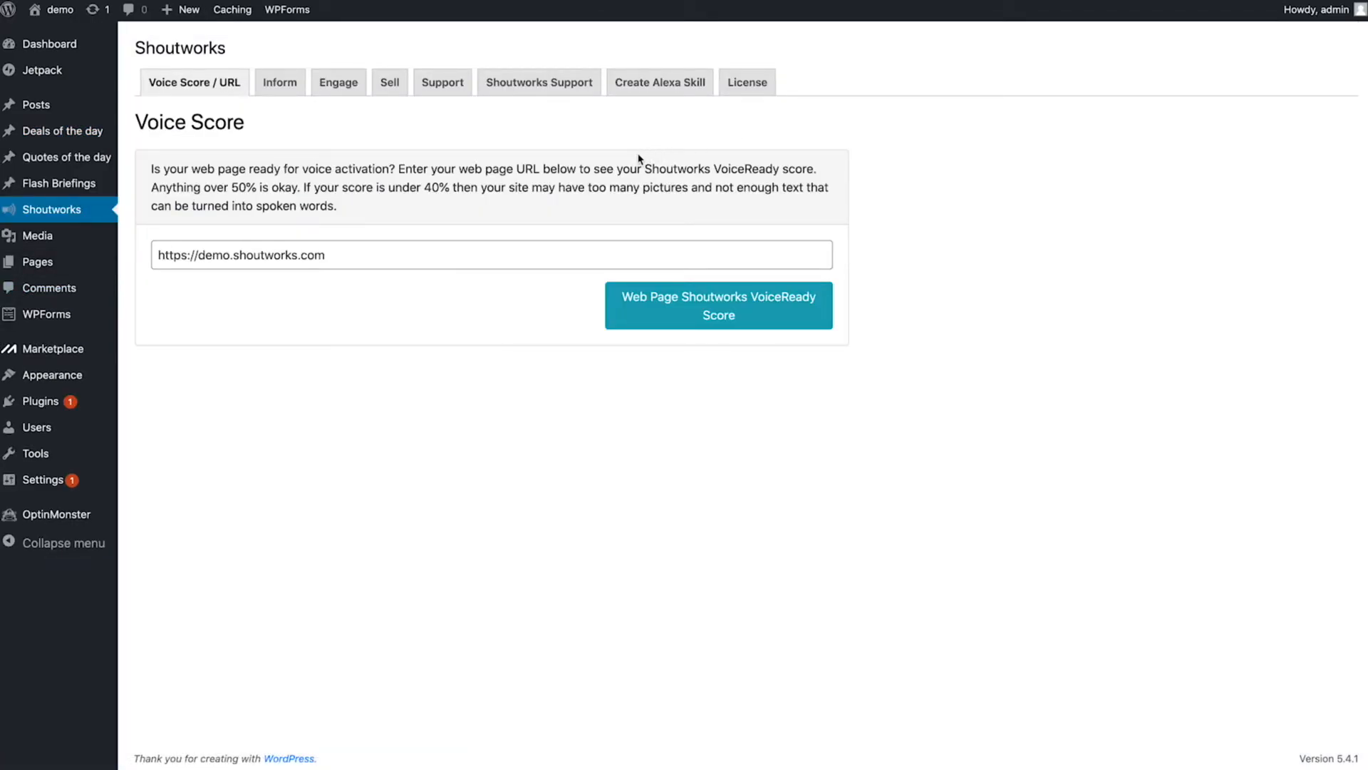
# - On the Support tab, replace the existing email with the company's support address and save it
pyautogui.click(442, 86)
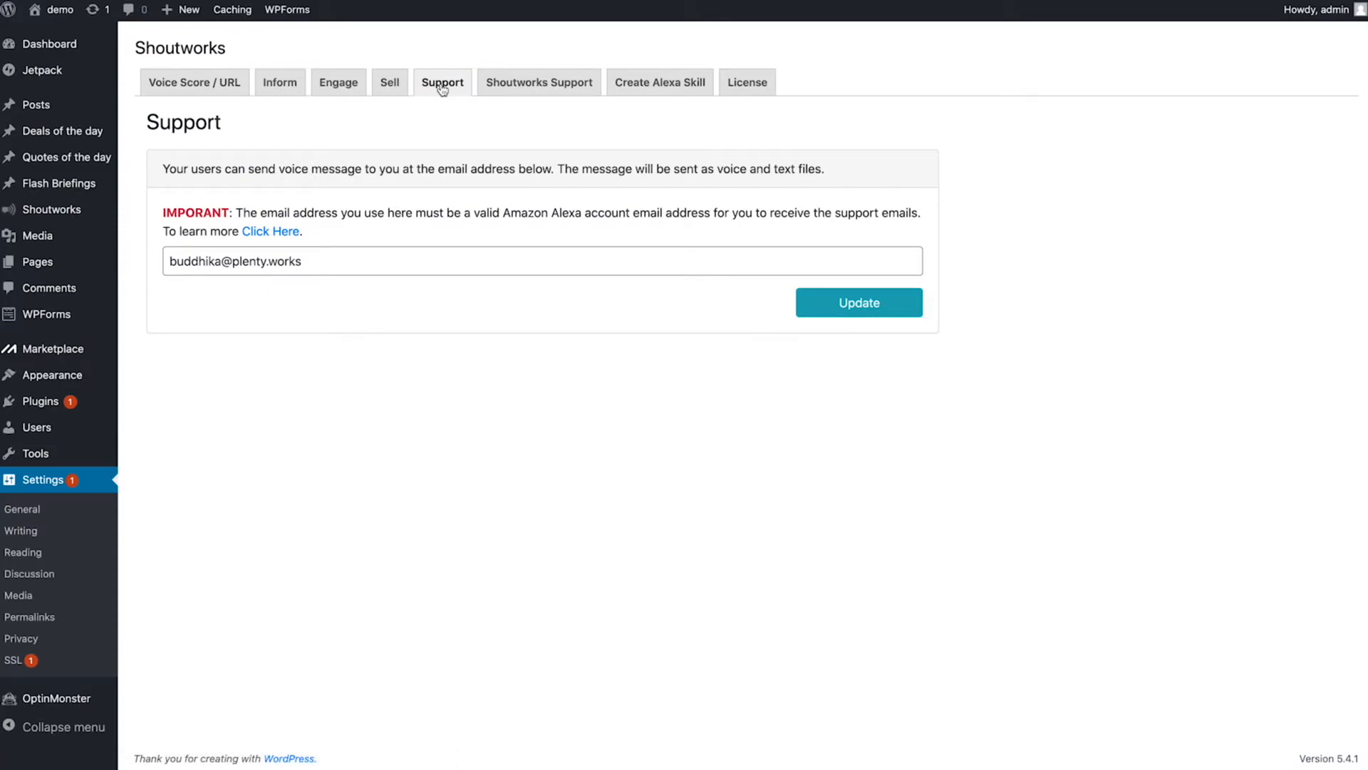
pyautogui.click(299, 262)
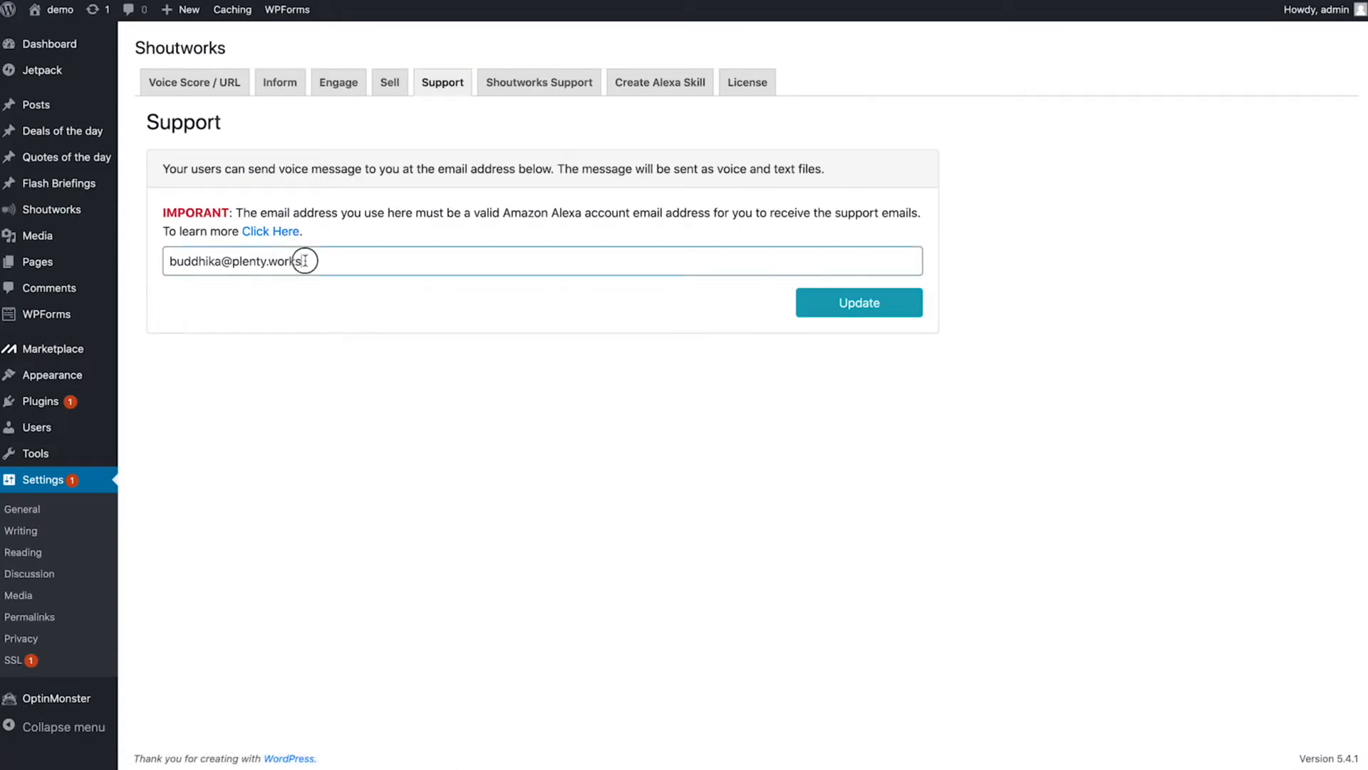
pyautogui.moveTo(171, 261); pyautogui.dragTo(302, 262)
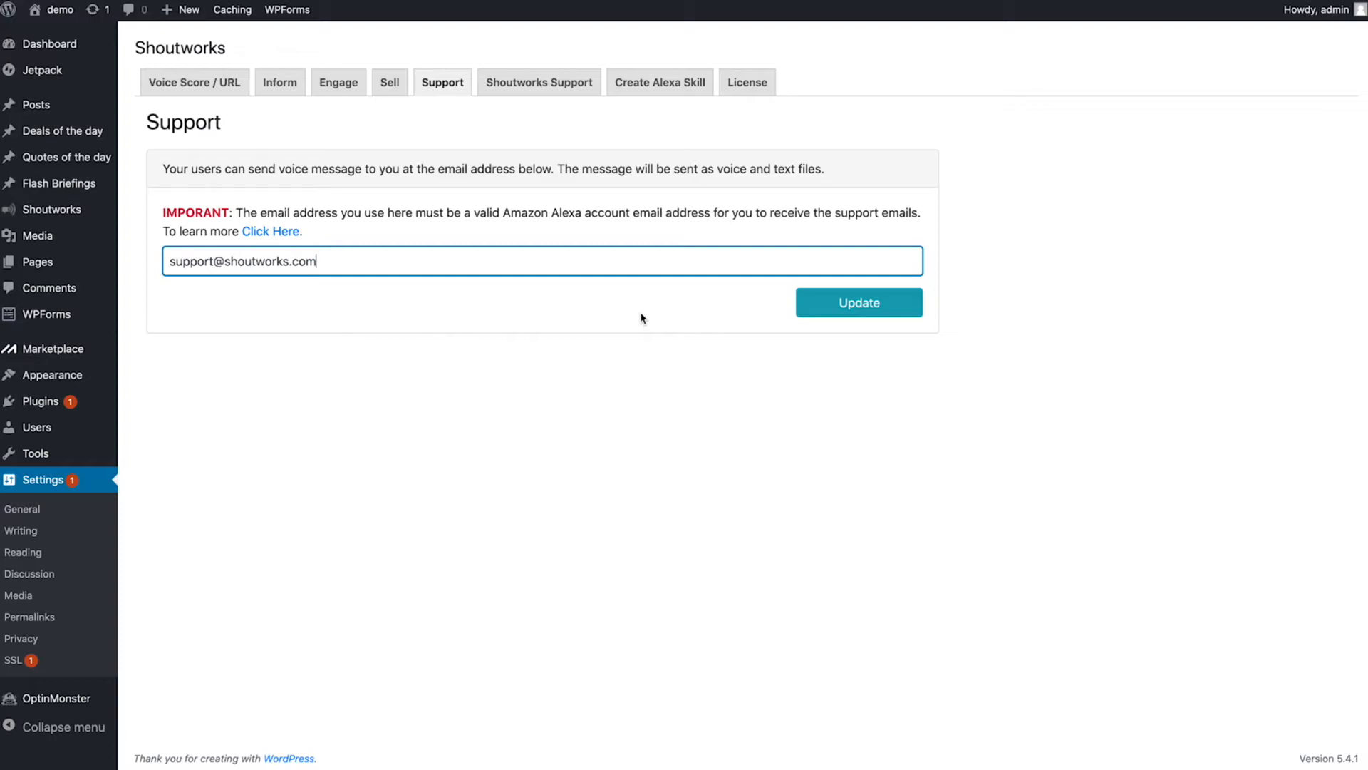
pyautogui.click(848, 317)
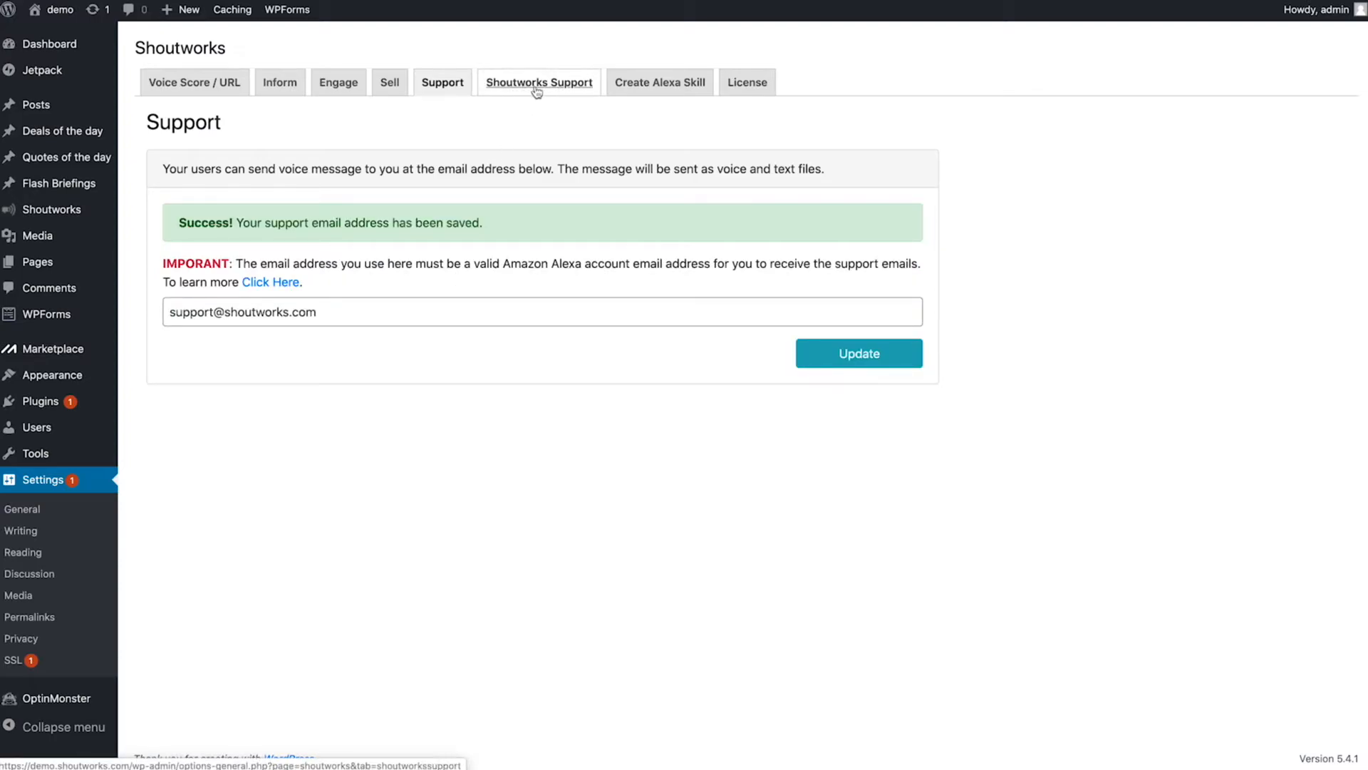
# - Move from the Shoutworks support request form to the Create Alexa Skill page
pyautogui.click(553, 94)
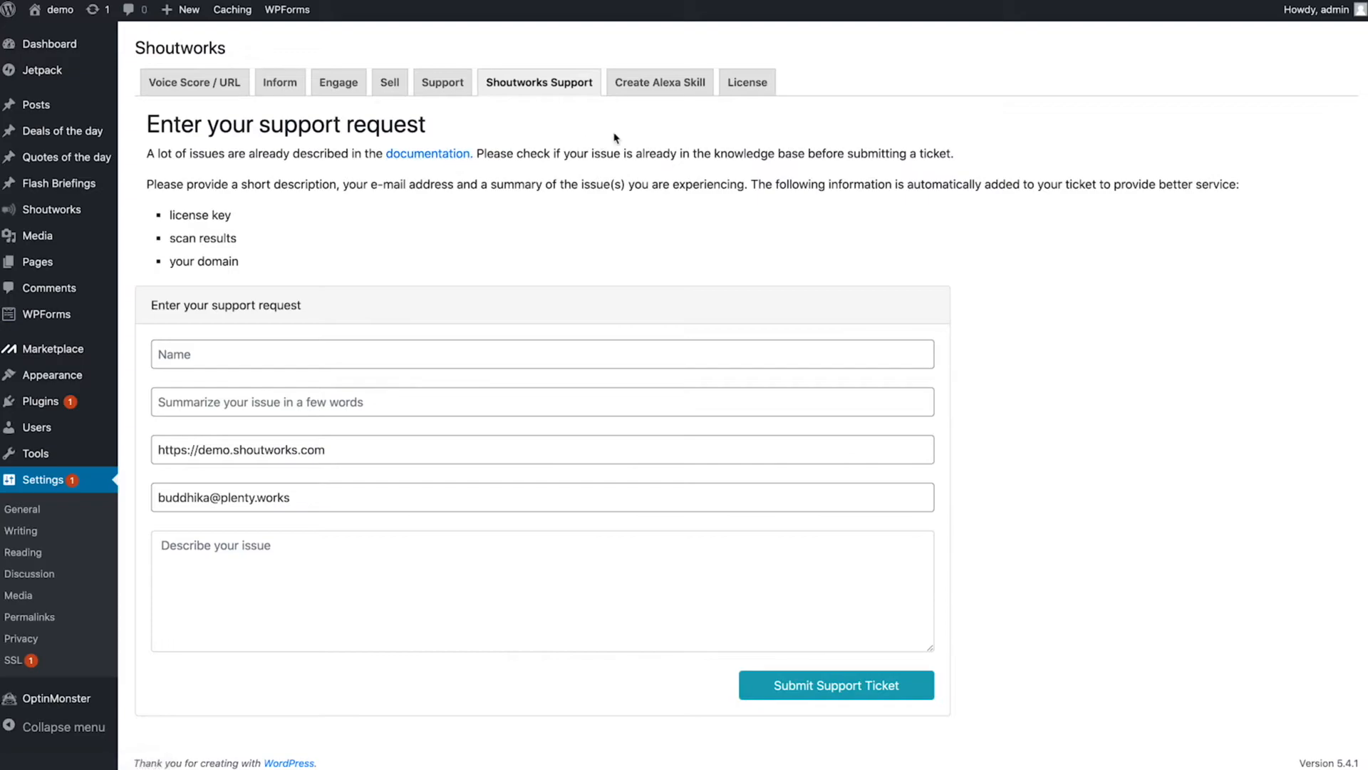
pyautogui.click(668, 87)
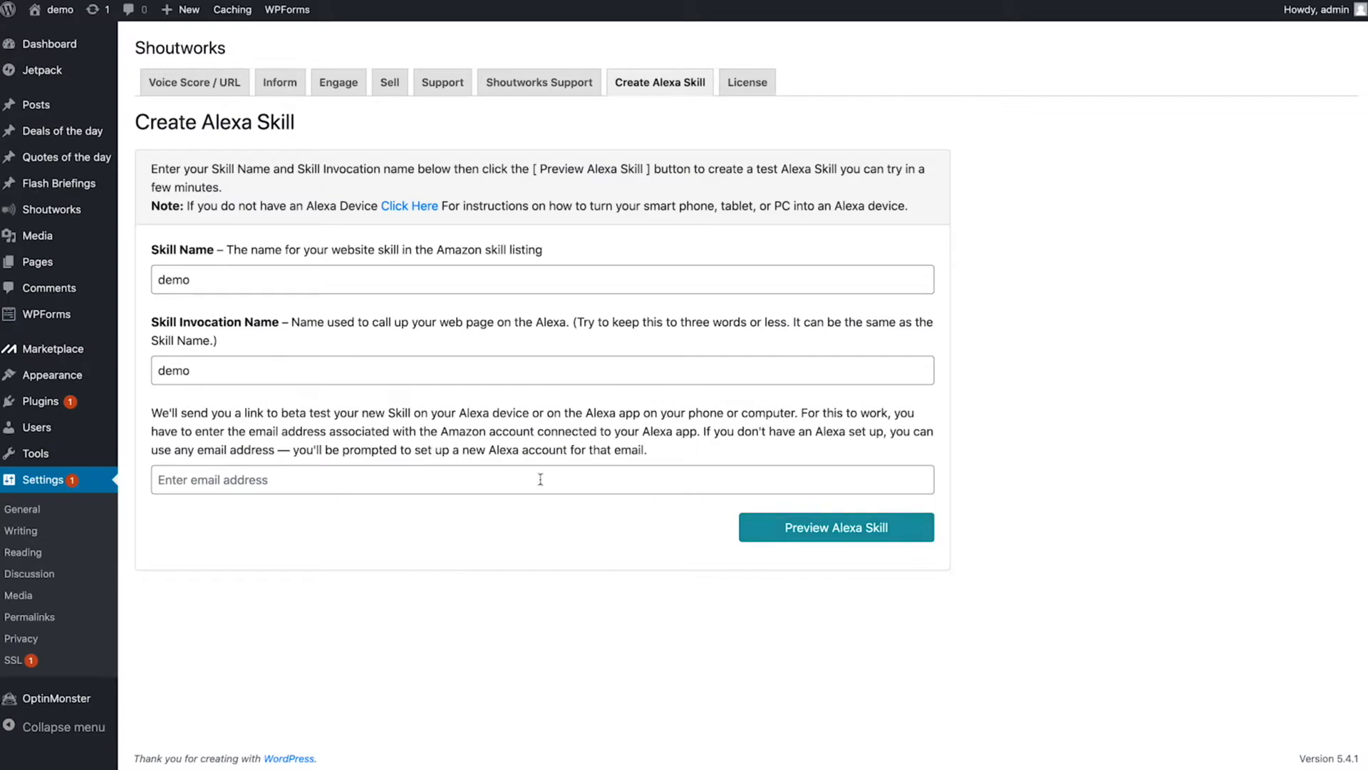
# - Rename the skill from 'demo' to 'Business Quotes', set invocation 'business quotes', and enter the tester email
pyautogui.click(310, 291)
pyautogui.doubleClick(311, 291)
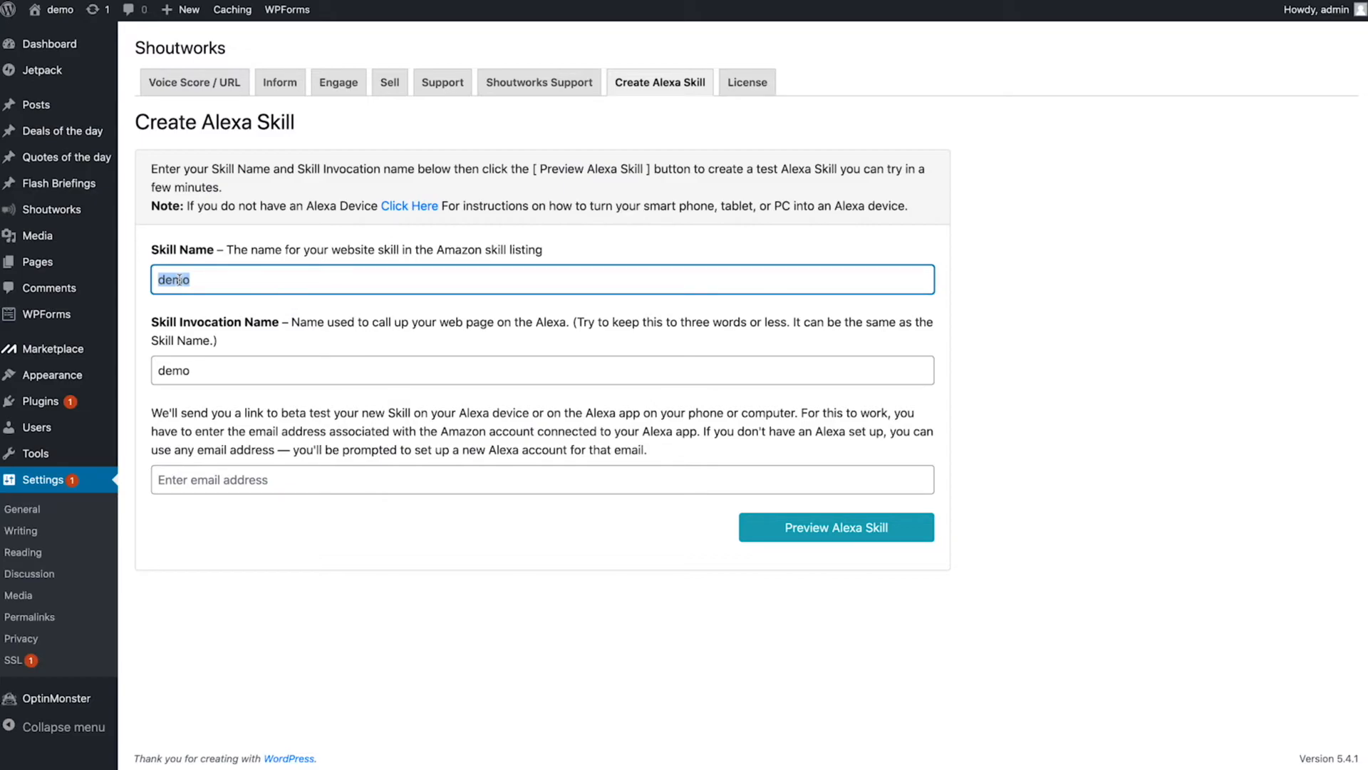
pyautogui.write('Business Quotes')
pyautogui.click(211, 369)
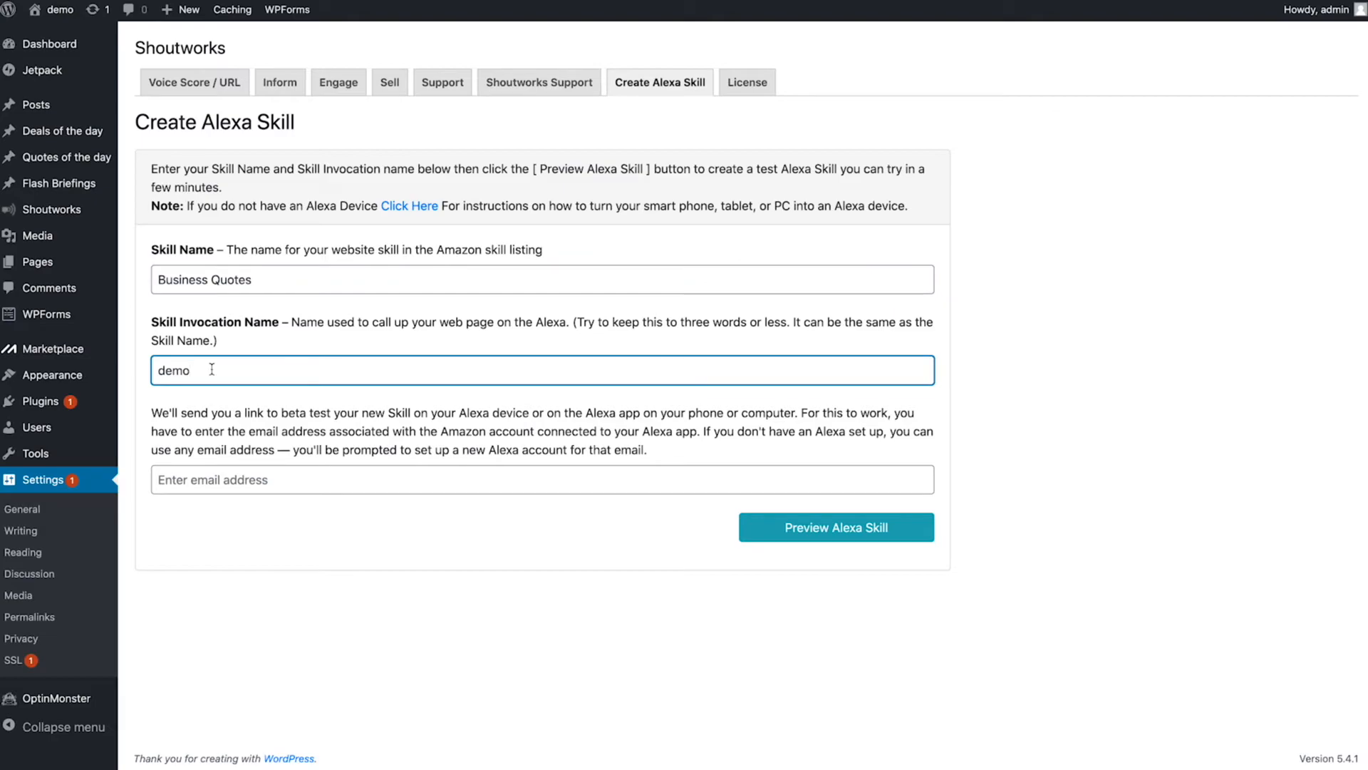
pyautogui.doubleClick(181, 368)
pyautogui.write('business quotes')
pyautogui.click(973, 334)
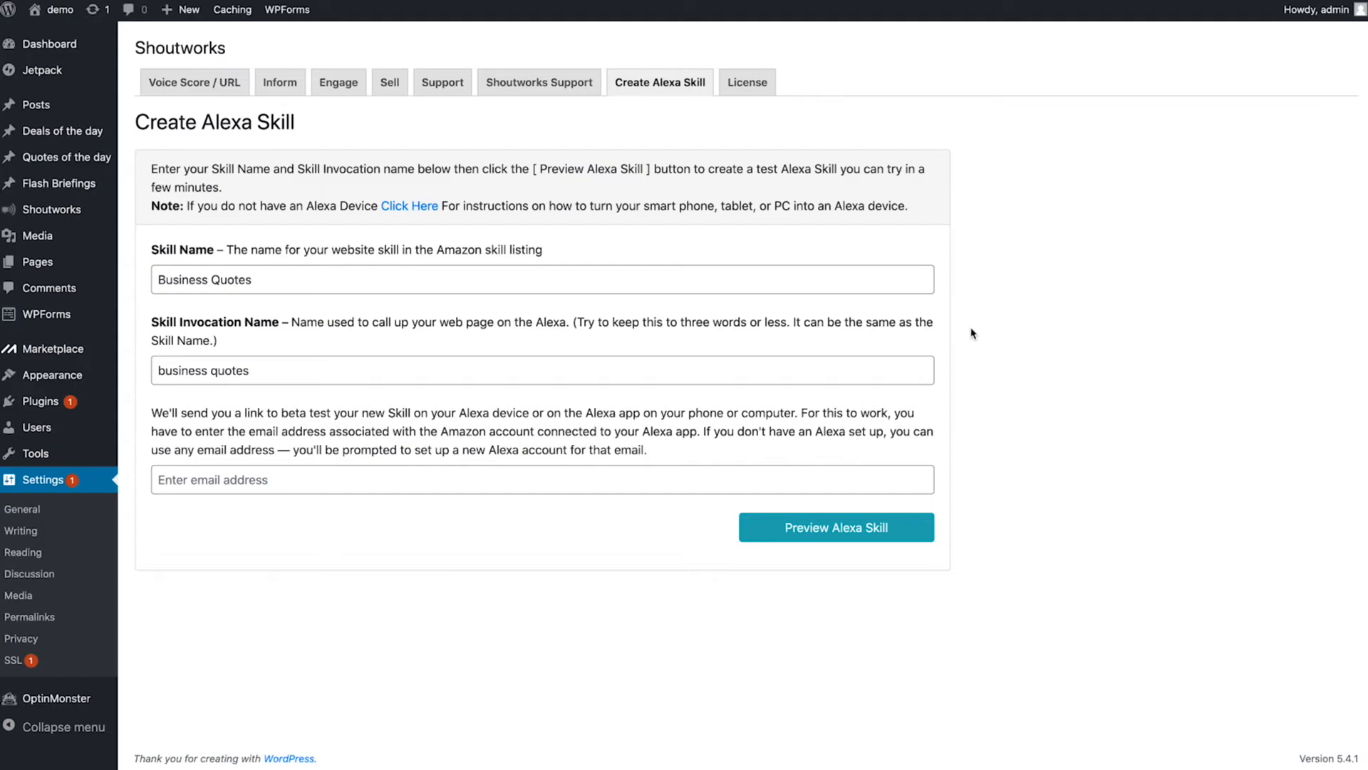
pyautogui.click(224, 479)
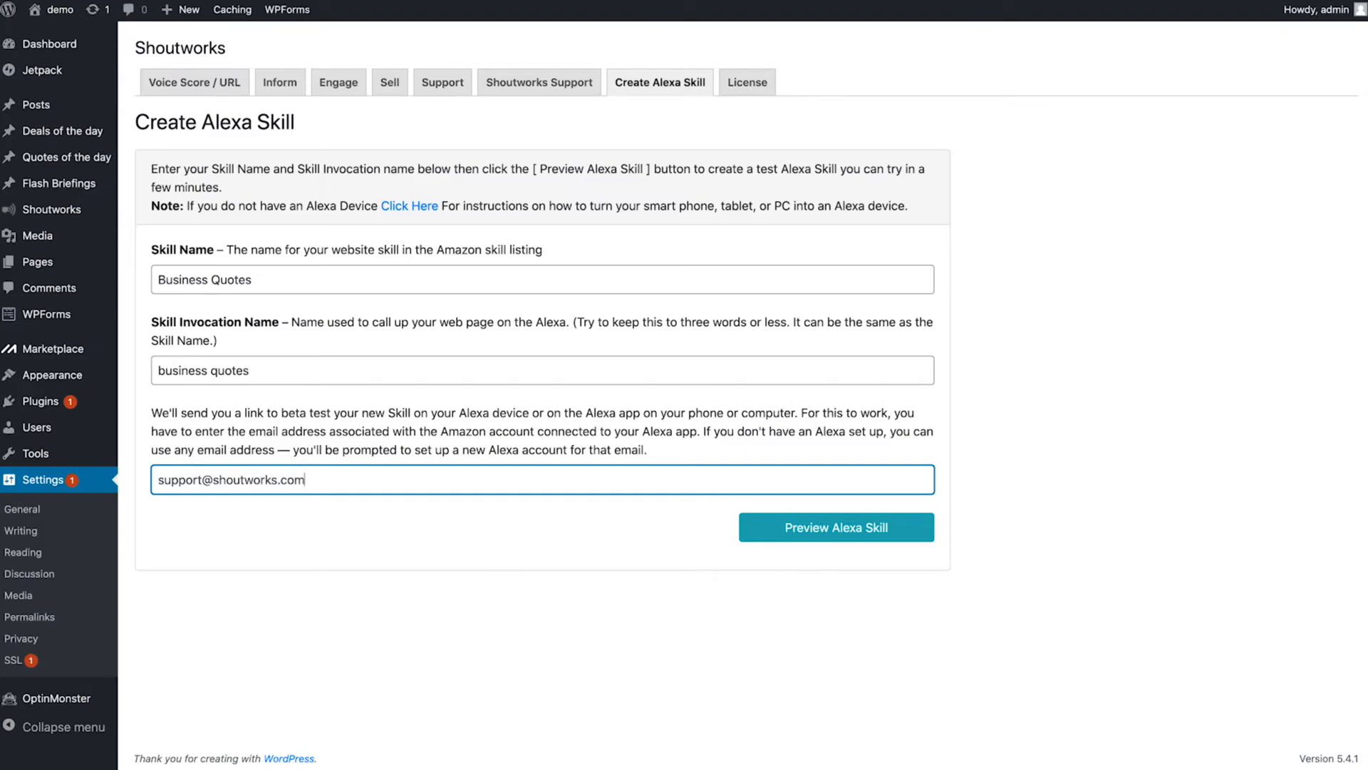
# - Launch the Business Quotes skill preview build with Preview Alexa Skill
pyautogui.click(818, 528)
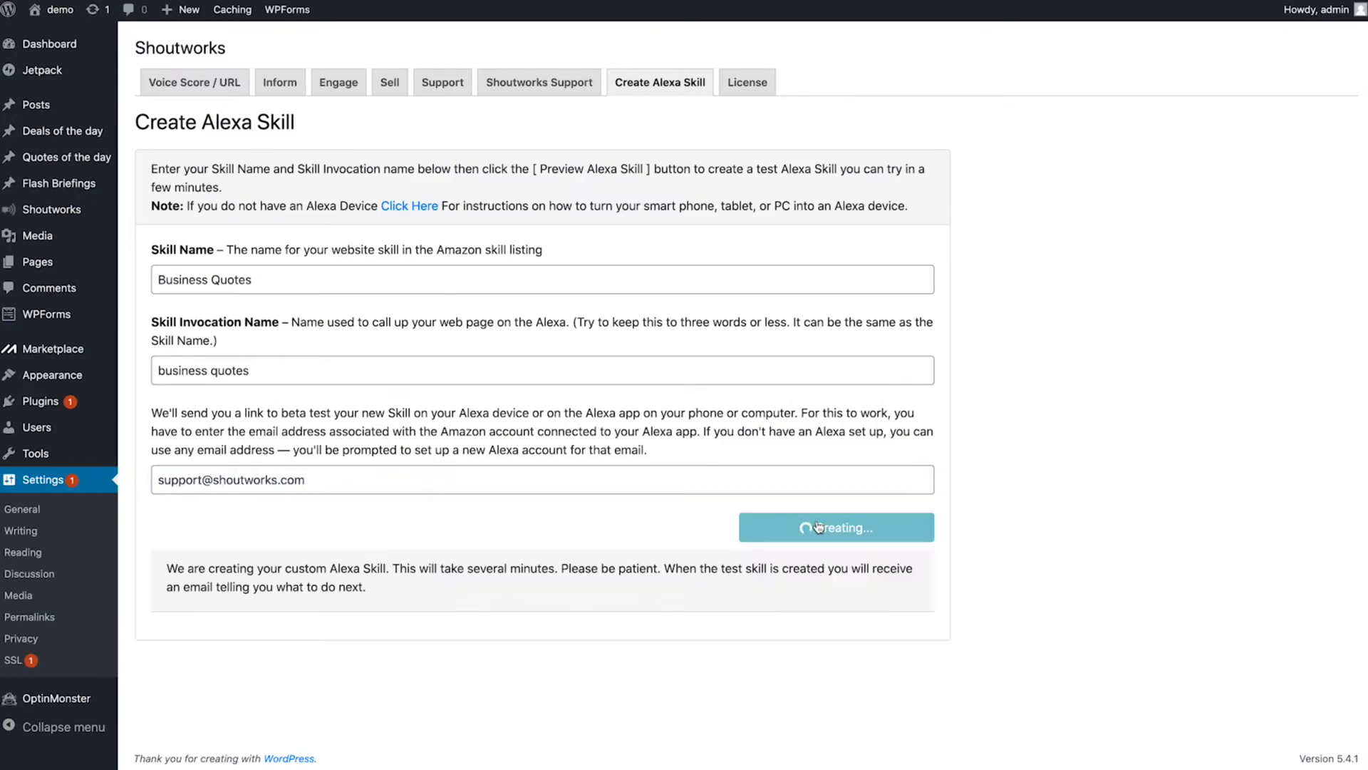